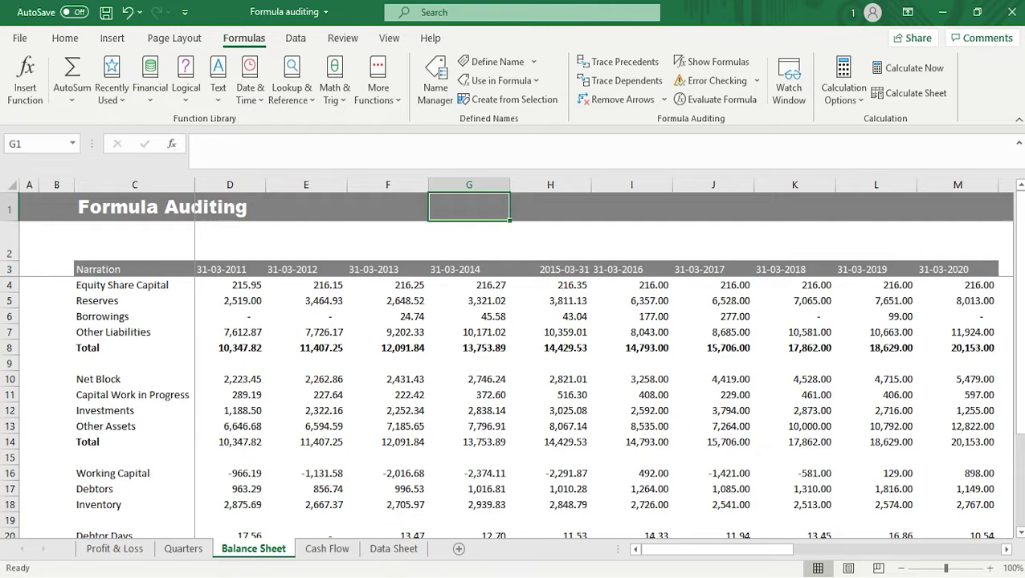
# - Trace the precedents of the 31-03-2011 Return on Equity formula in cell D23
pyautogui.press('Down')
pyautogui.press('Down')
pyautogui.press('Down')
pyautogui.press('Down')
pyautogui.press('Down')
pyautogui.press('Down')
pyautogui.press('Down')
pyautogui.press('Down')
pyautogui.press('Down')
pyautogui.press('Down')
pyautogui.press('Down')
pyautogui.press('Down')
pyautogui.press('Down')
pyautogui.press('Down')
pyautogui.press('Down')
pyautogui.press('Down')
pyautogui.press('Down')
pyautogui.press('Down')
pyautogui.press('Down')
pyautogui.press('Down')
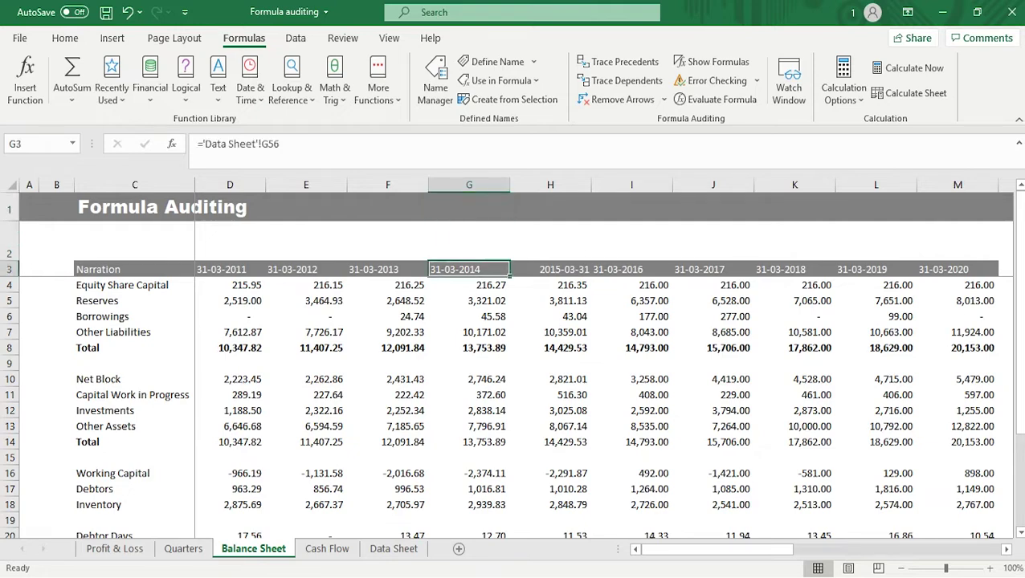
pyautogui.press('Left')
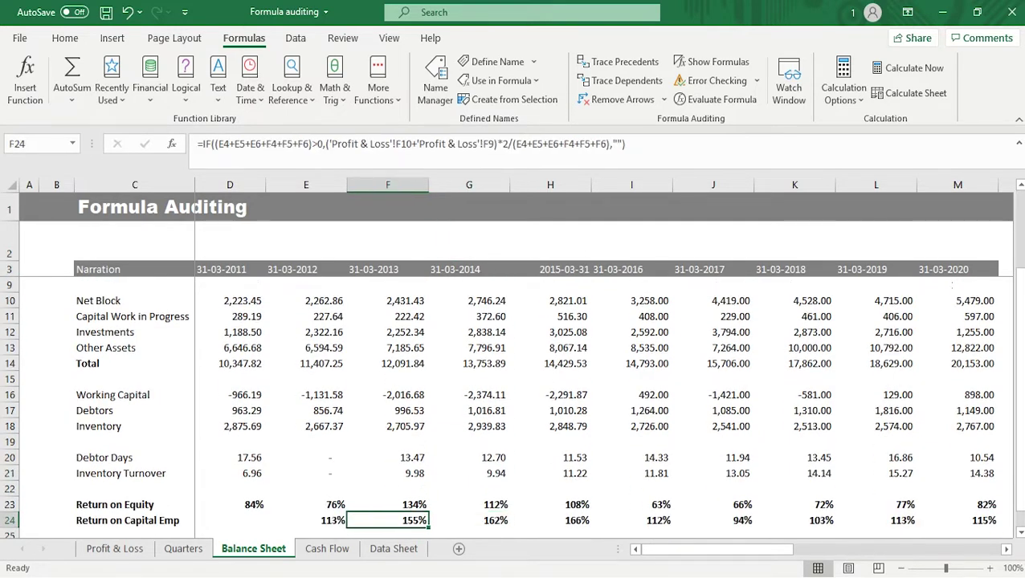
pyautogui.press('Left')
pyautogui.press('Up')
pyautogui.press('Left')
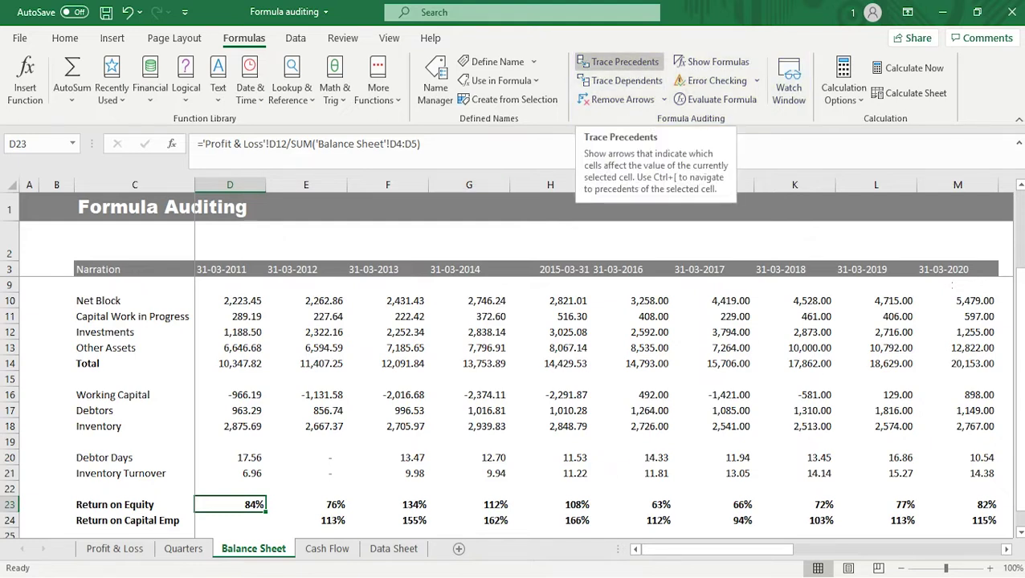
pyautogui.click(619, 62)
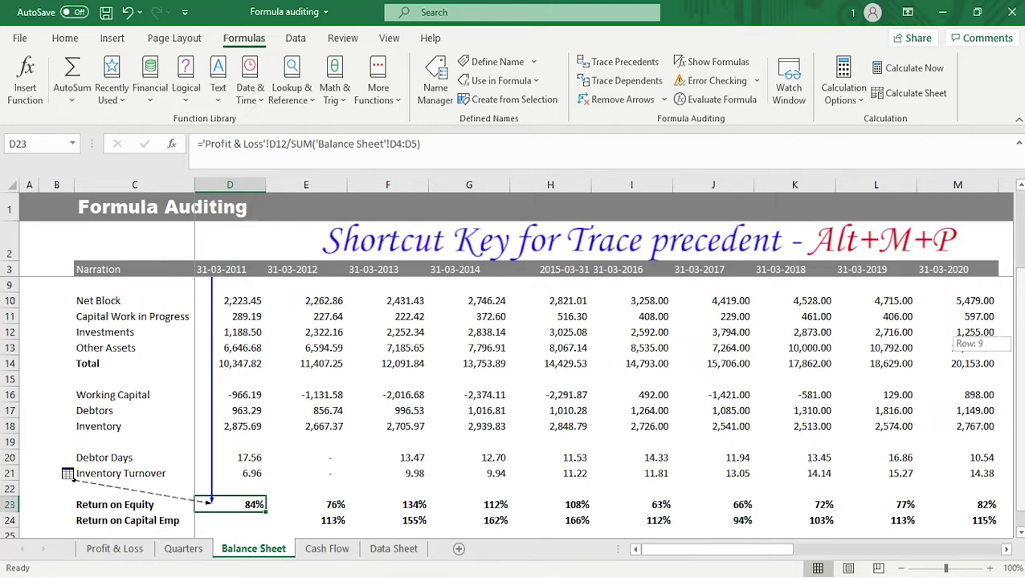
# - Examine the cells feeding D23 and follow its external precedent arrow to cell D12 on the Profit & Loss sheet
pyautogui.scroll(1, 511, 402)
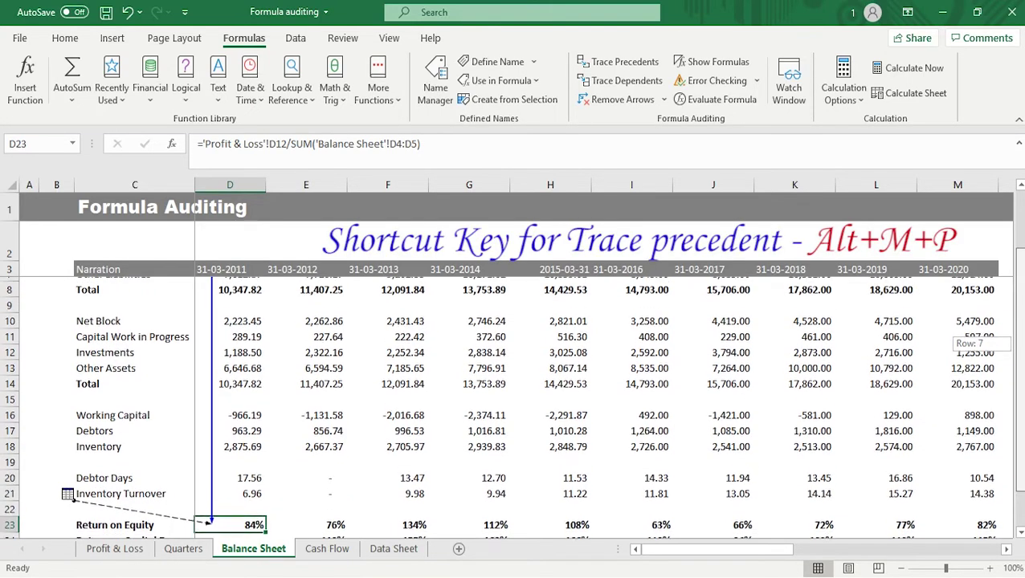
pyautogui.scroll(1, 511, 402)
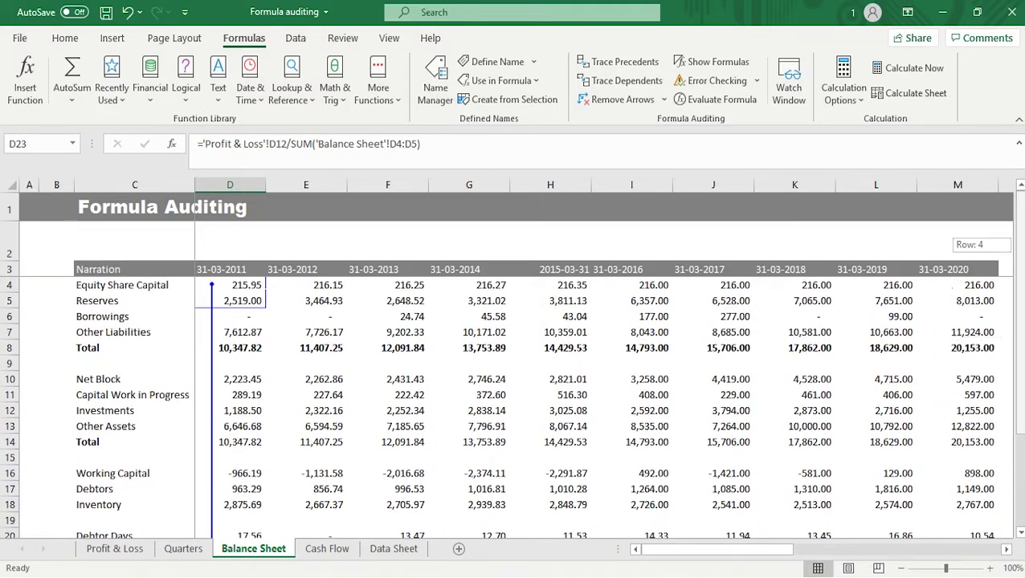
pyautogui.scroll(-1, 511, 401)
pyautogui.scroll(-1, 511, 401)
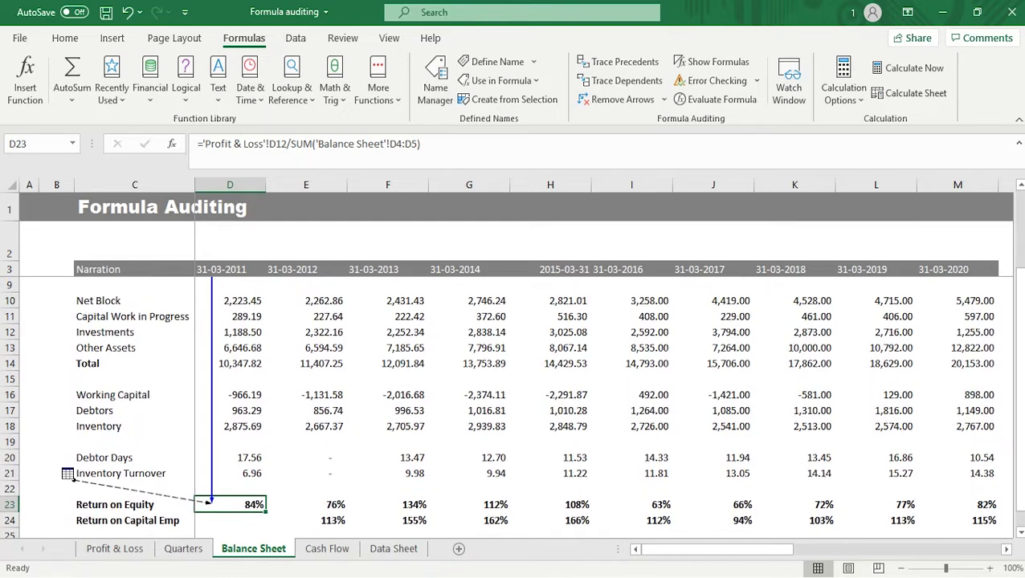
pyautogui.doubleClick(140, 492)
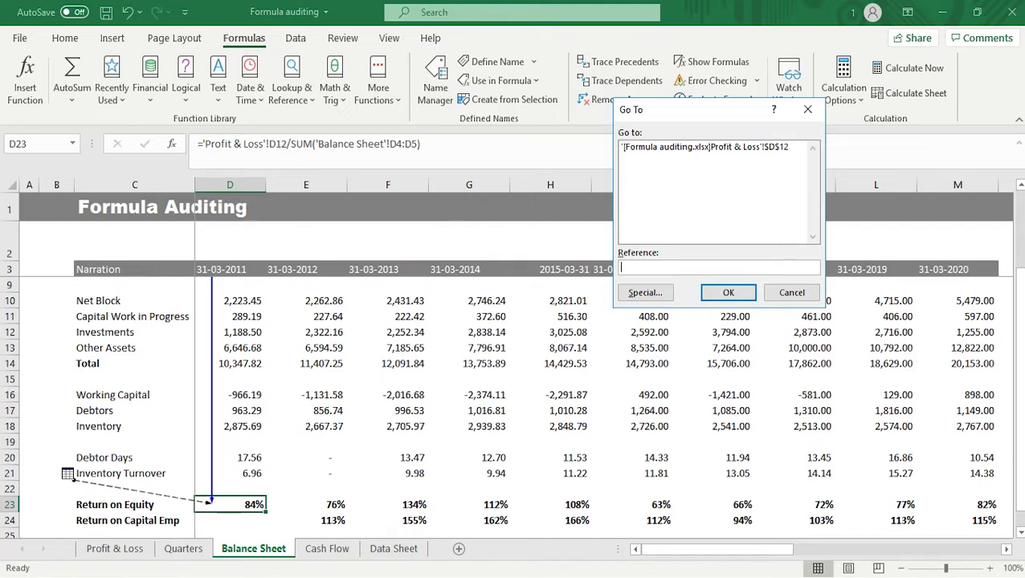
pyautogui.click(703, 147)
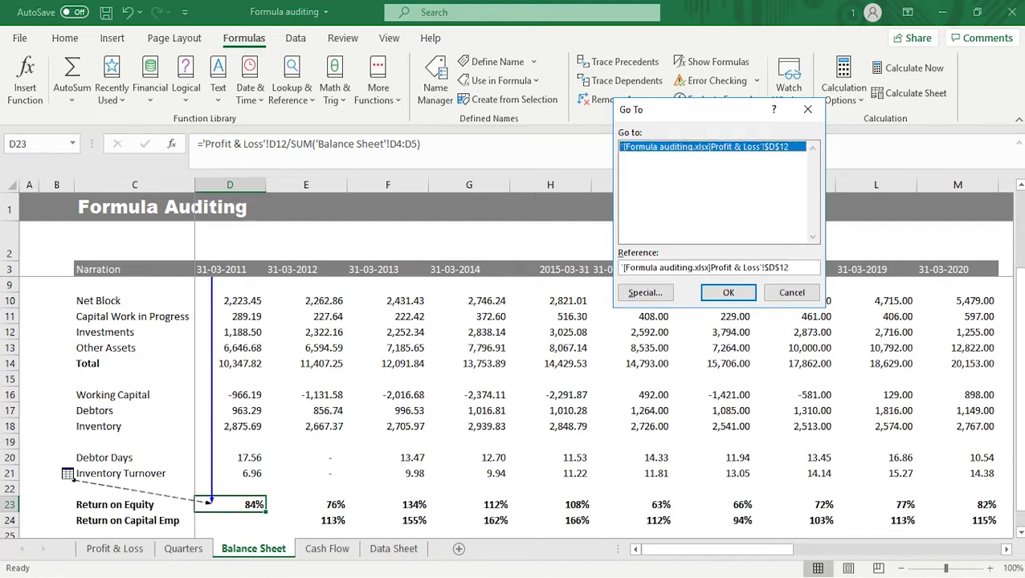
pyautogui.click(727, 292)
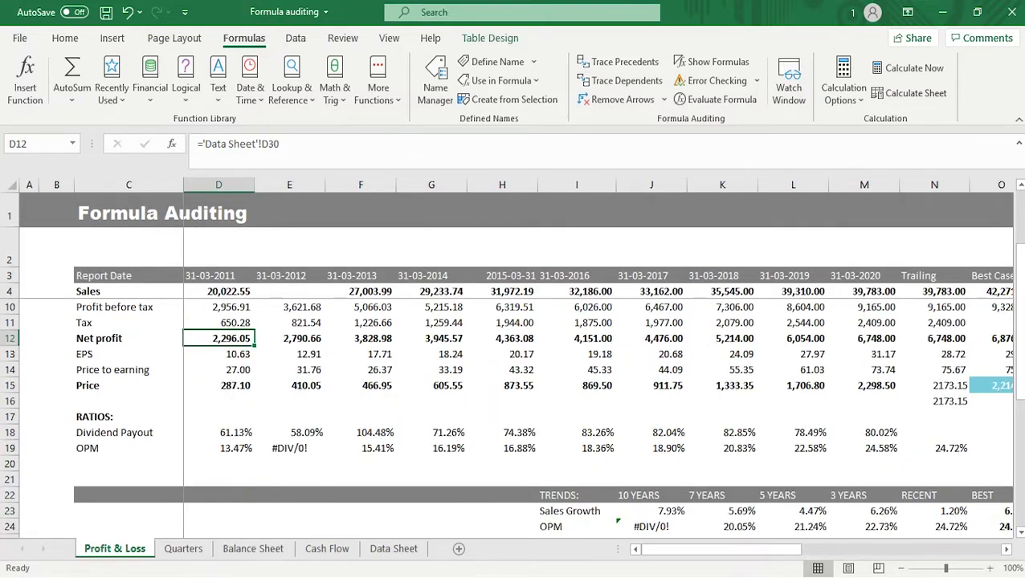
# - Return to the Balance Sheet and trace the next level of precedents for the Return on Equity cell D23
pyautogui.click(253, 549)
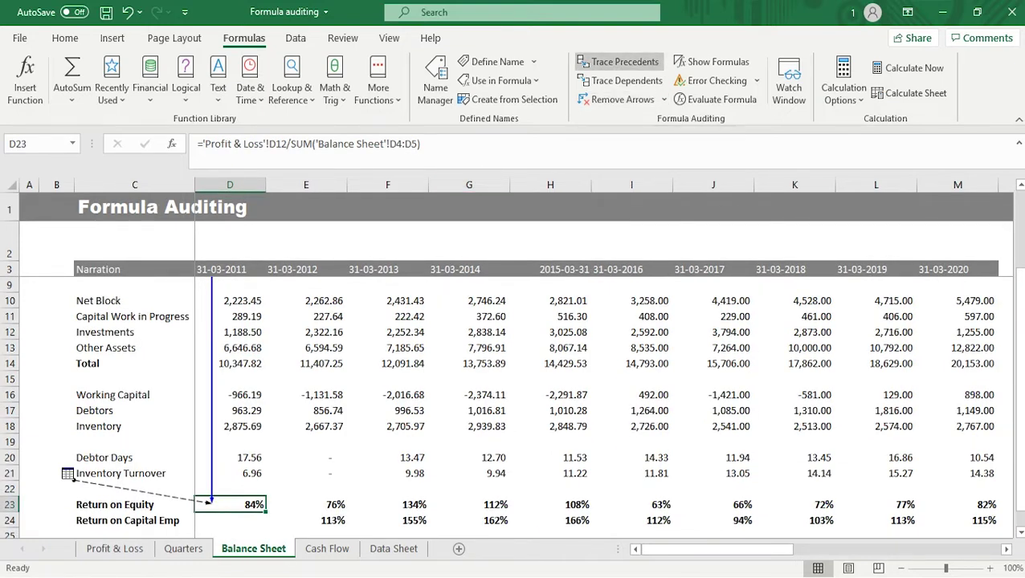
pyautogui.click(618, 62)
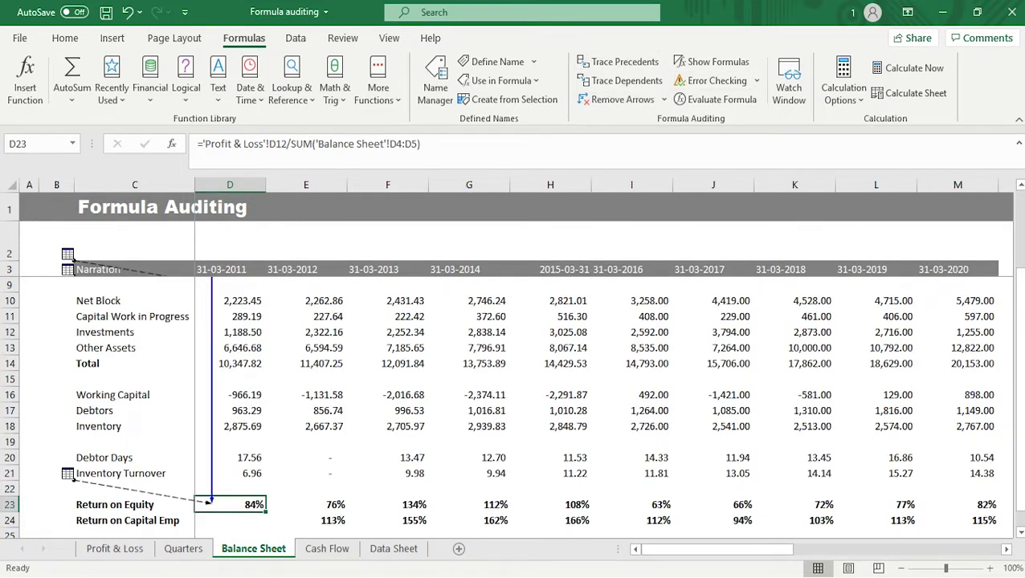
pyautogui.moveTo(1018, 313); pyautogui.dragTo(1018, 237)
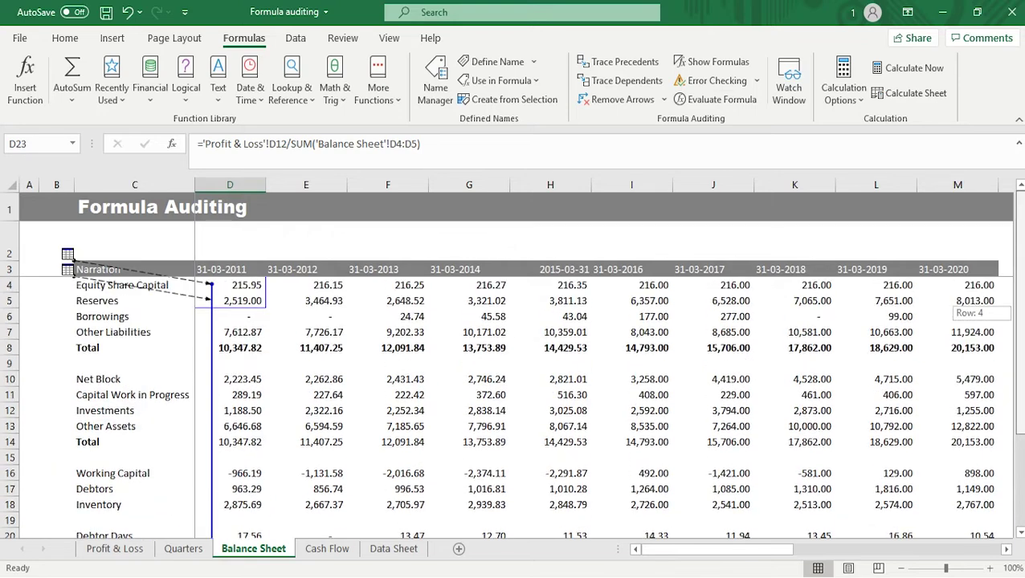
pyautogui.moveTo(1018, 315); pyautogui.dragTo(1019, 315)
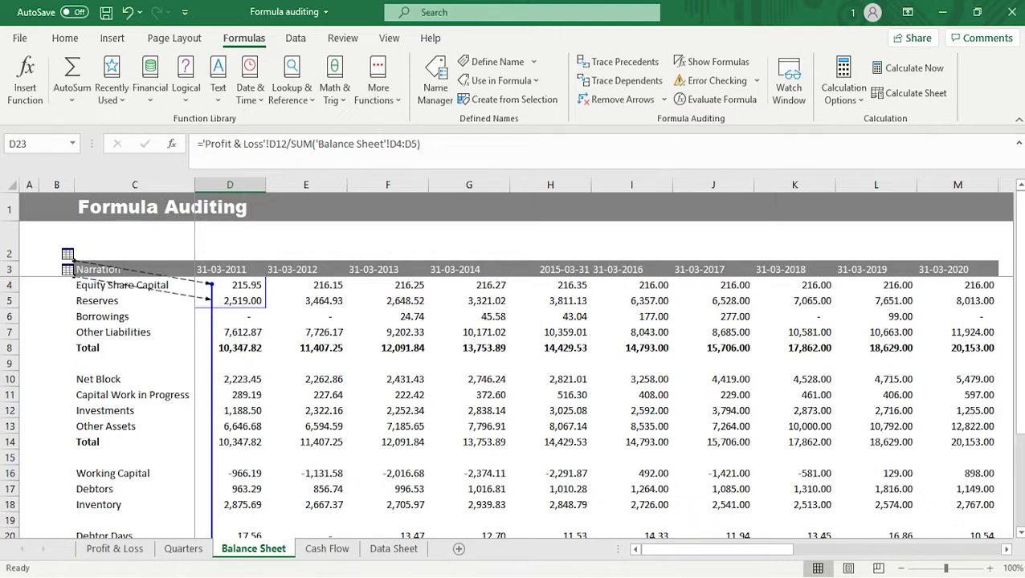
# - View the external precedent reference of the 31-03-2011 Reserves cell without going to it, and remove all trace arrows
pyautogui.doubleClick(135, 269)
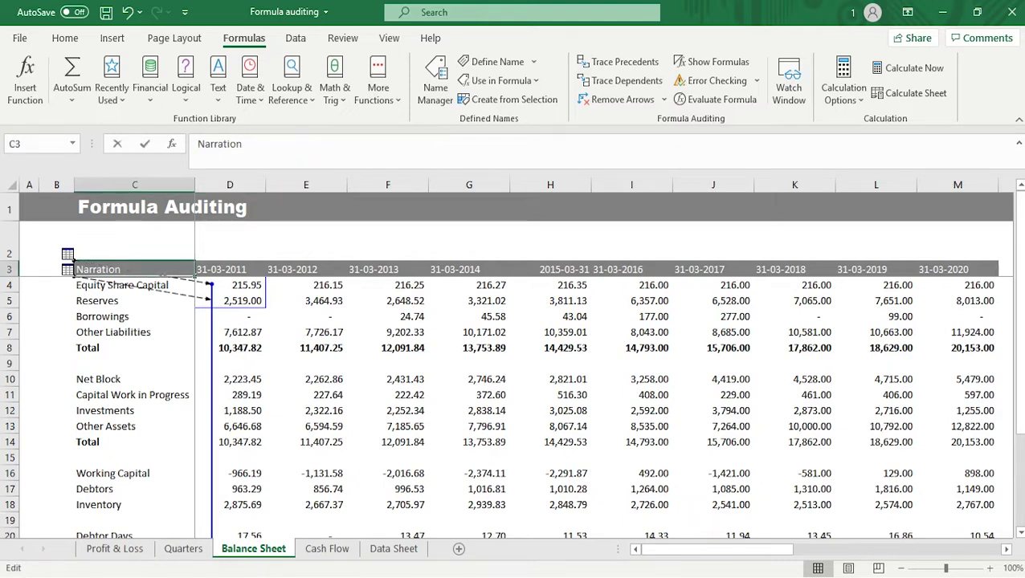
pyautogui.press('Escape')
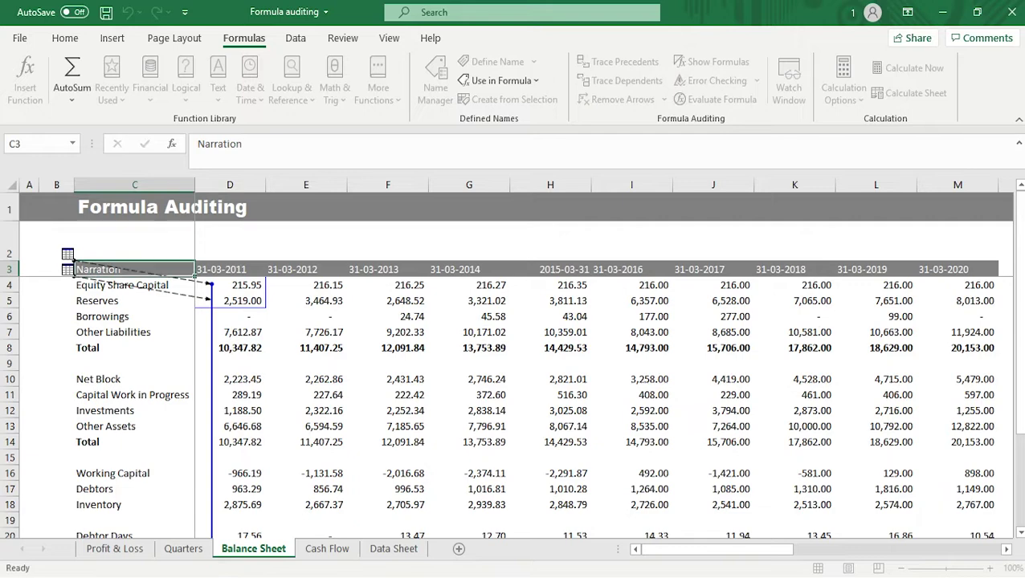
pyautogui.press('F5')
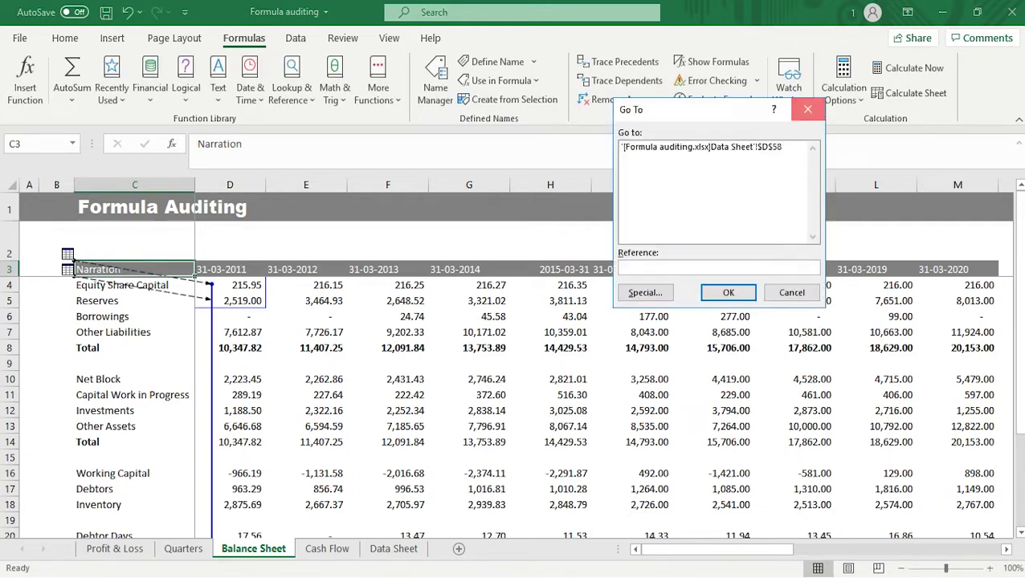
pyautogui.press('Escape')
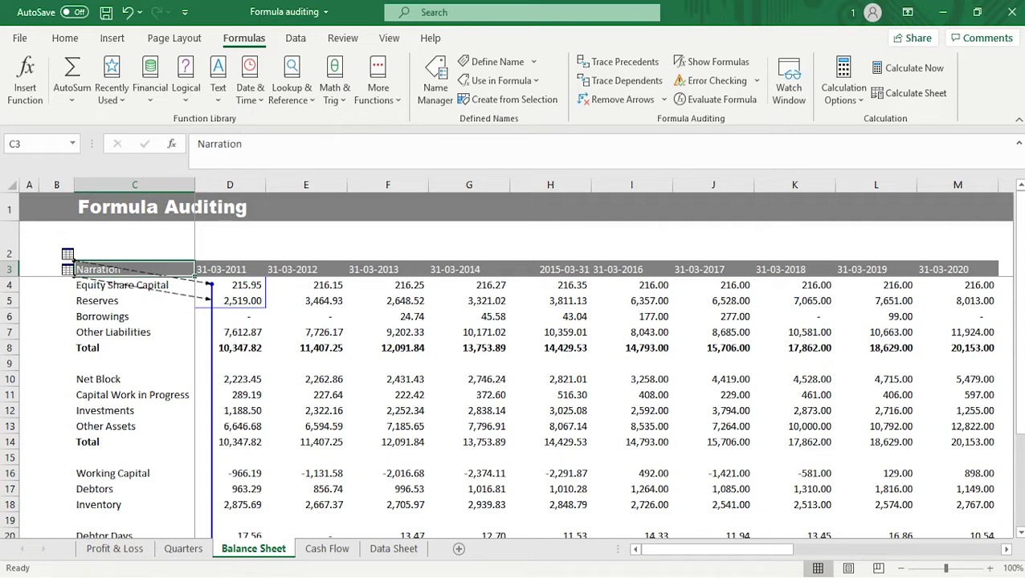
pyautogui.click(618, 100)
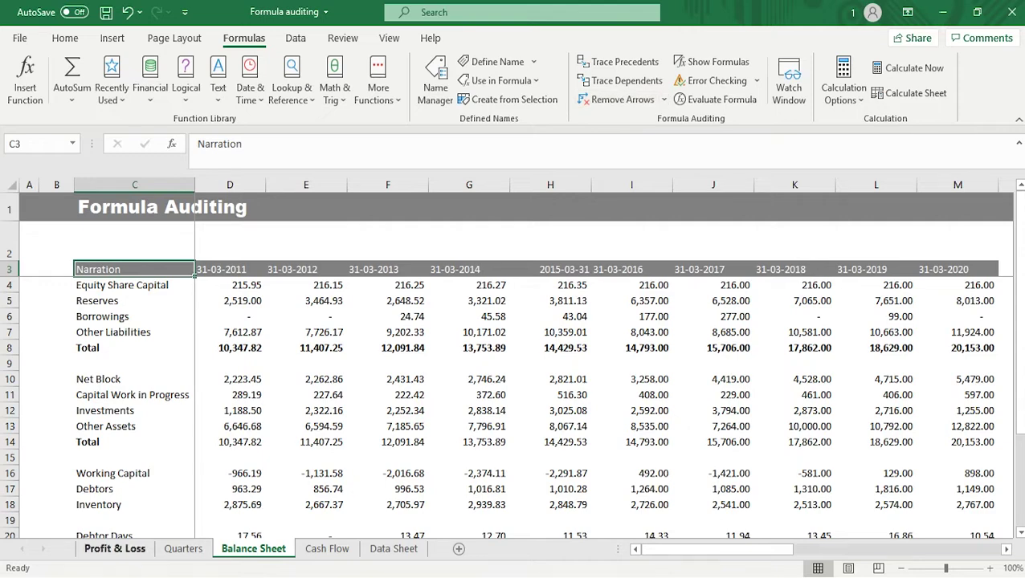
# - On the Profit & Loss sheet, trace the dependents of the 31-03-2011 Sales cell D4
pyautogui.click(114, 549)
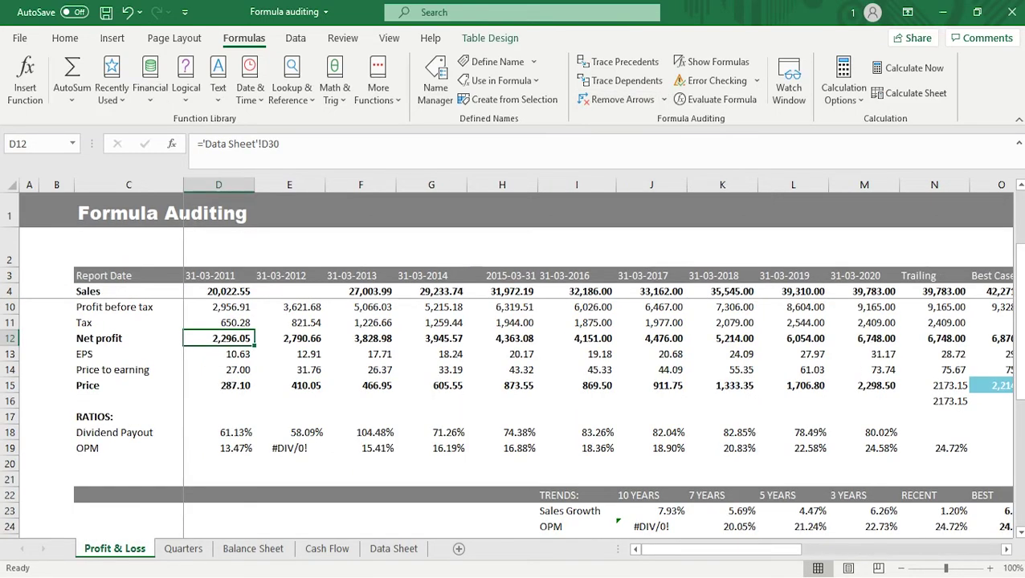
pyautogui.click(218, 291)
pyautogui.press('Down')
pyautogui.press('Up')
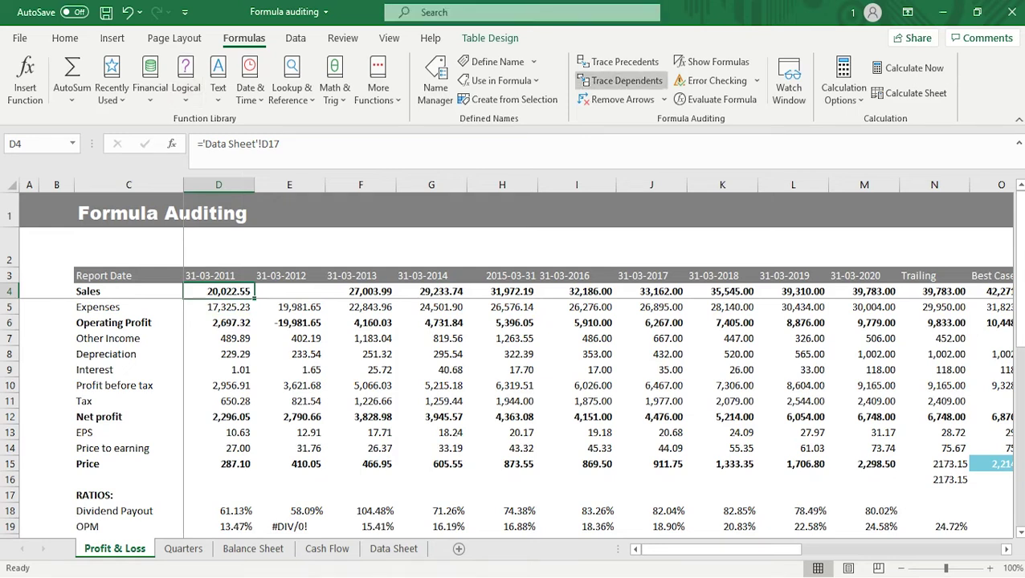
pyautogui.click(626, 81)
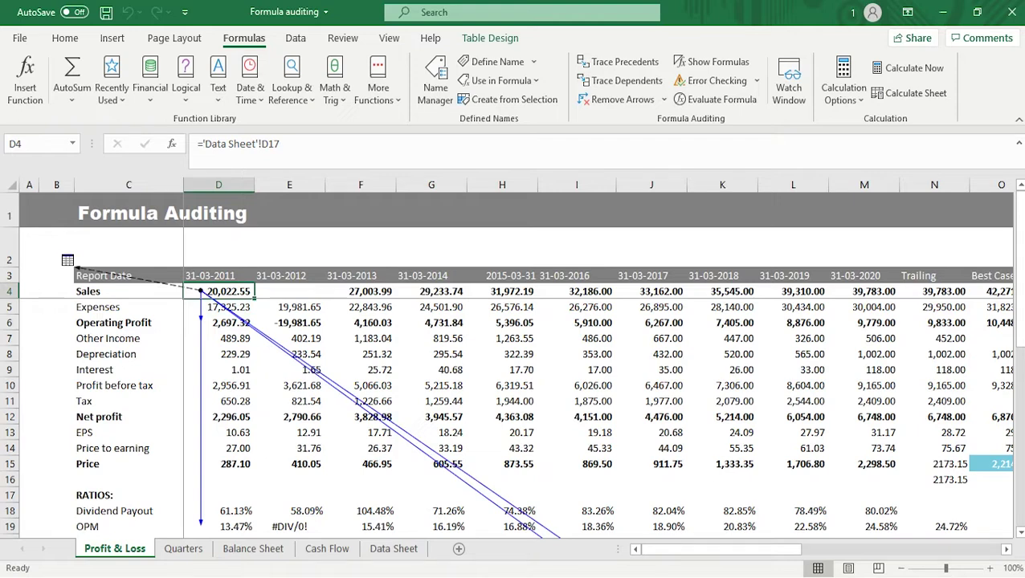
# - Inspect the formulas that depend on D4, including Operating Profit in D6 and the 10 YEARS Sales Growth in J23
pyautogui.press('Down')
pyautogui.press('Down')
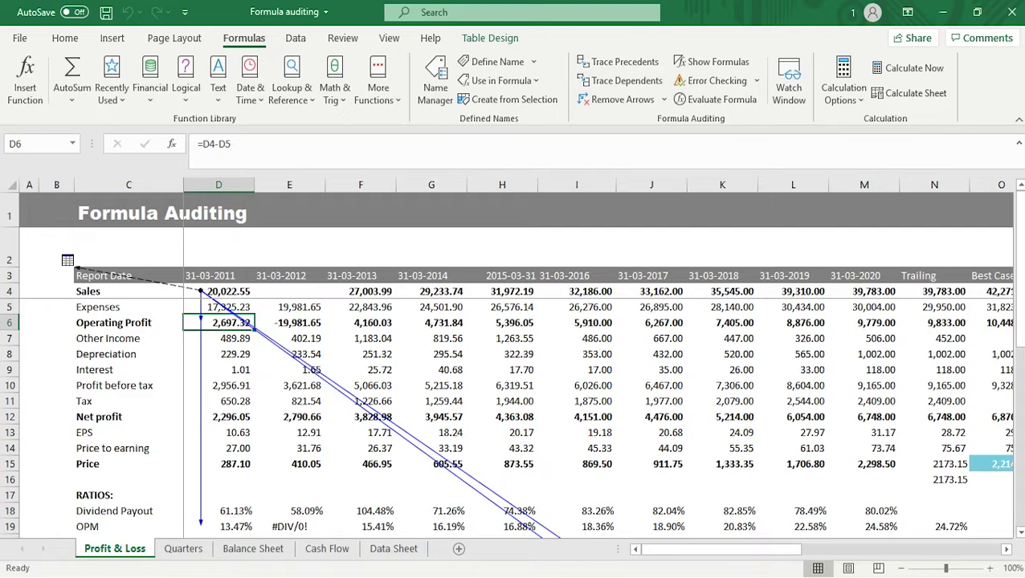
pyautogui.moveTo(1019, 217); pyautogui.dragTo(1018, 233)
pyautogui.moveTo(1018, 275); pyautogui.dragTo(1019, 281)
pyautogui.click(651, 448)
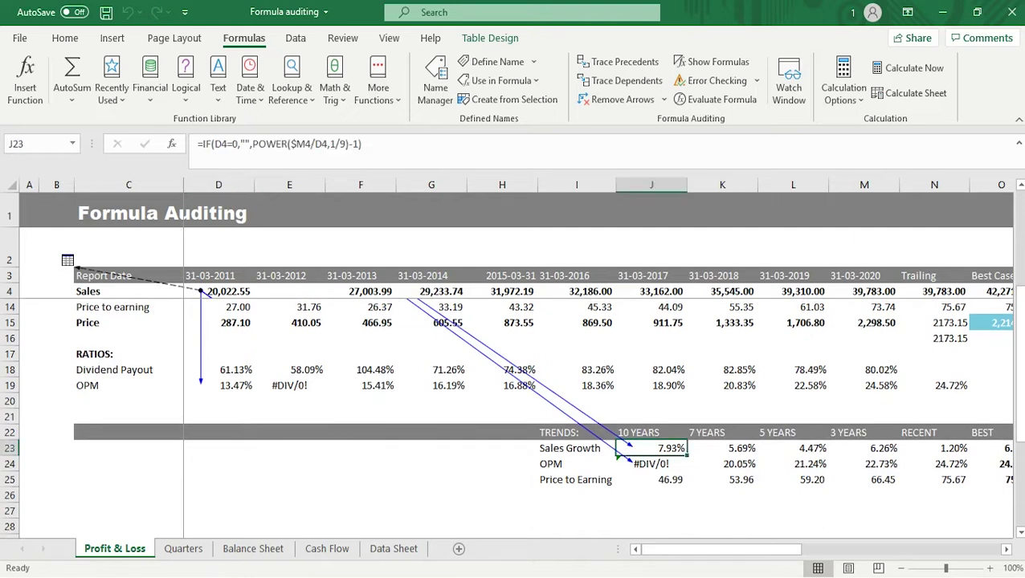
# - Trace the dependents of the 10 YEARS OPM cell J24 and remove all trace arrows from the sheet
pyautogui.click(652, 464)
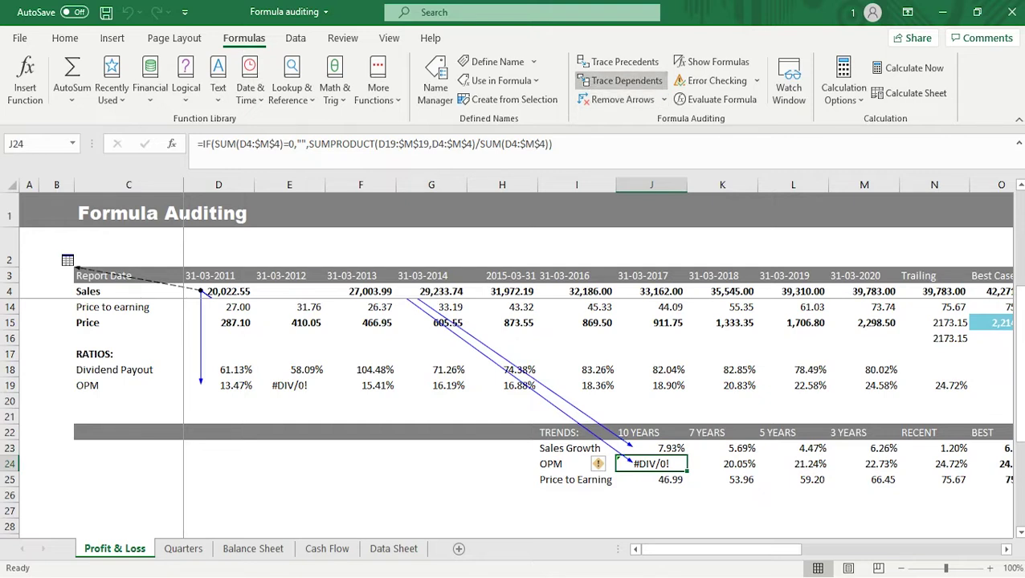
pyautogui.click(626, 80)
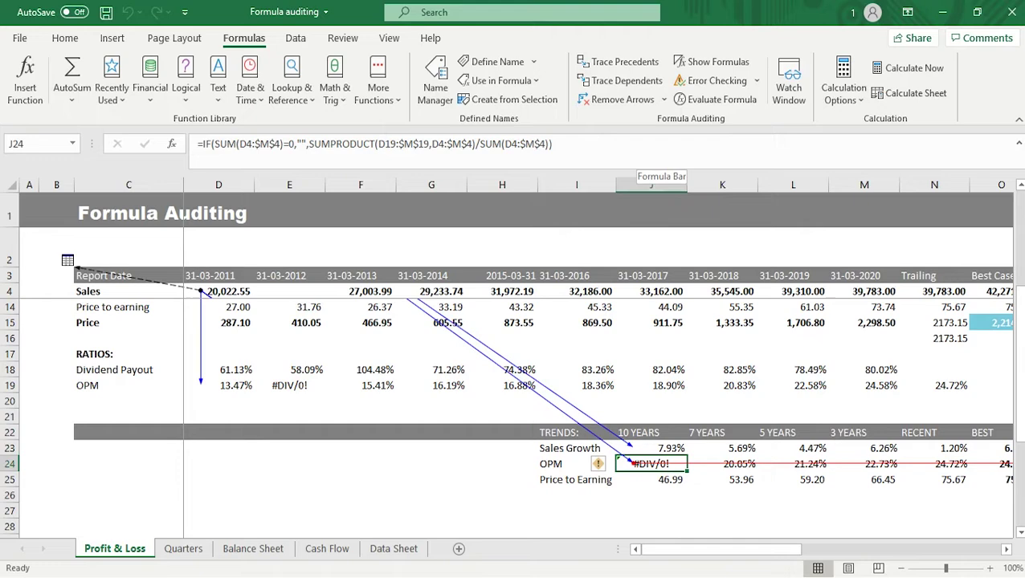
pyautogui.click(622, 99)
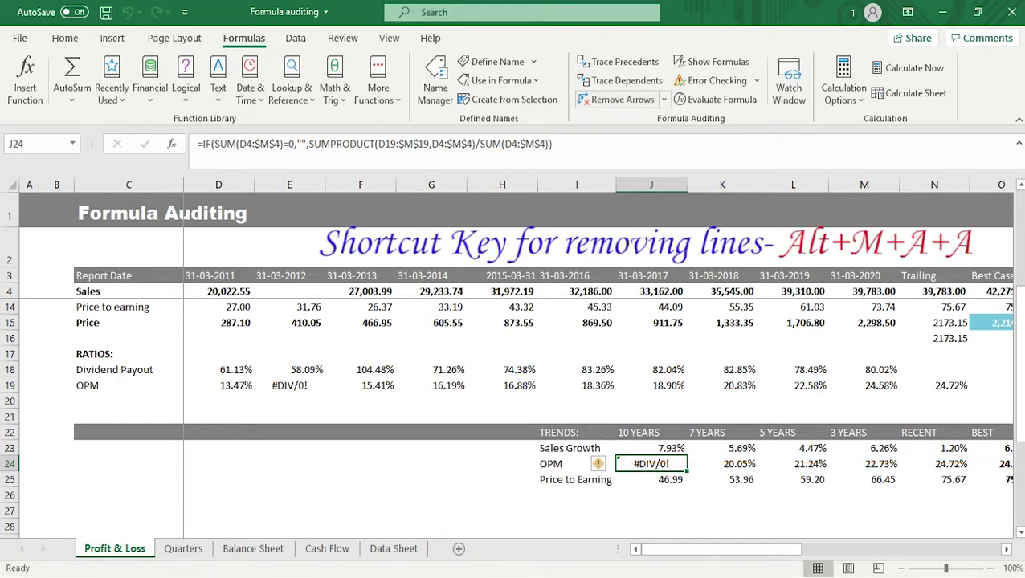
# - Show formulas instead of values throughout the Profit & Loss sheet
pyautogui.moveTo(1019, 362); pyautogui.dragTo(1018, 318)
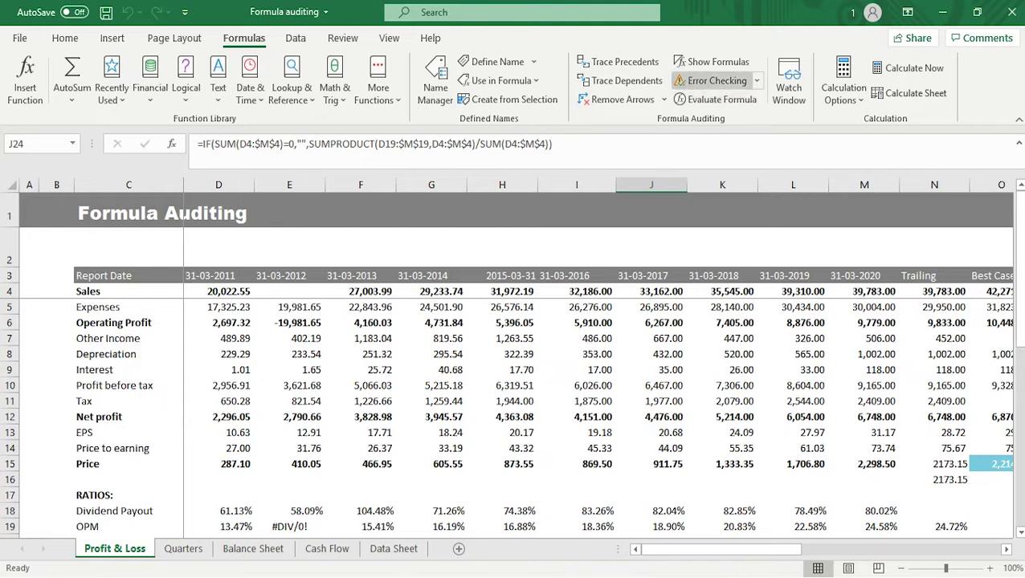
pyautogui.click(715, 62)
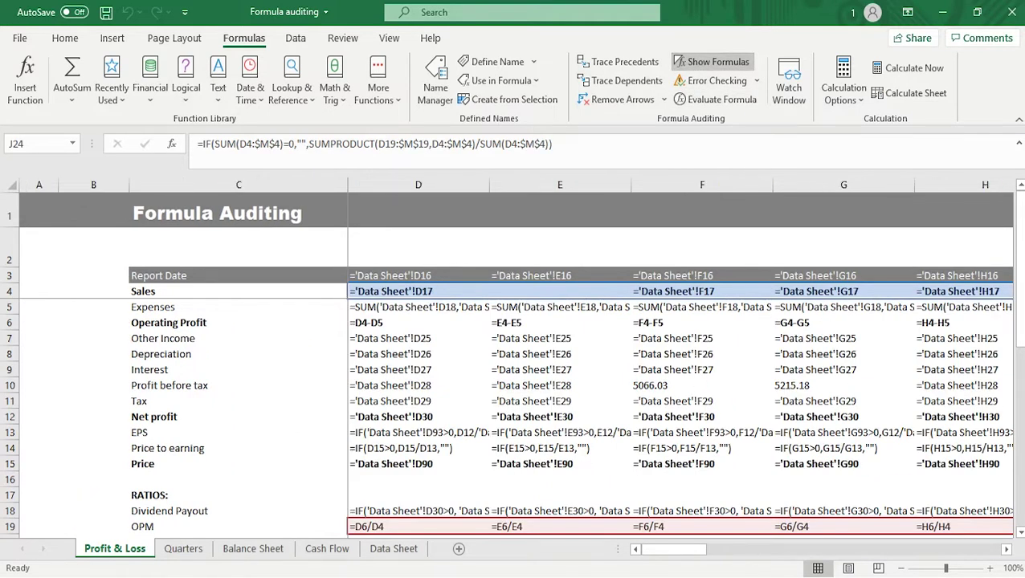
pyautogui.moveTo(674, 550); pyautogui.dragTo(673, 549)
# - Check the consistency of the OPM formulas across cells D19 to H19
pyautogui.click(418, 495)
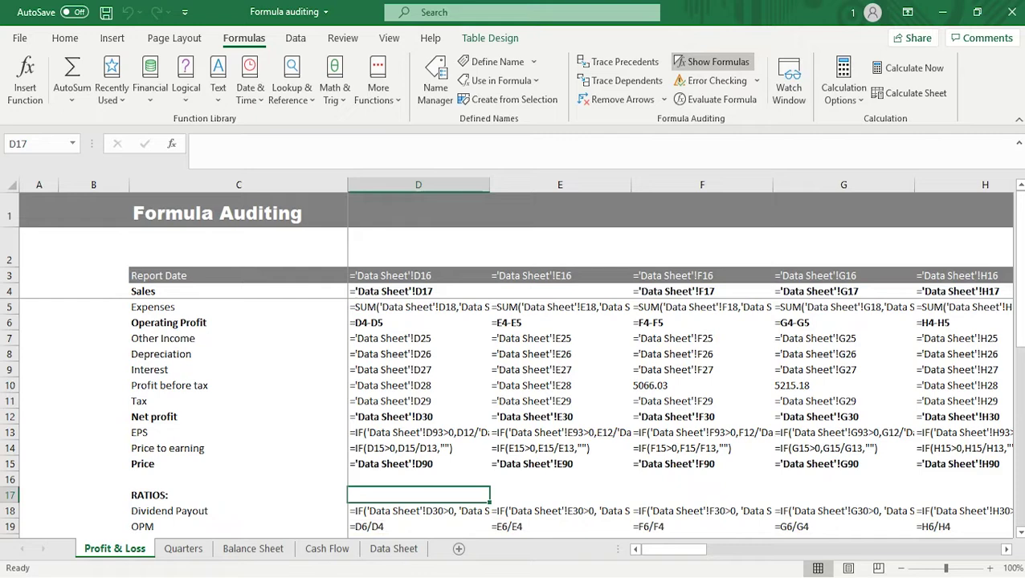
pyautogui.click(417, 527)
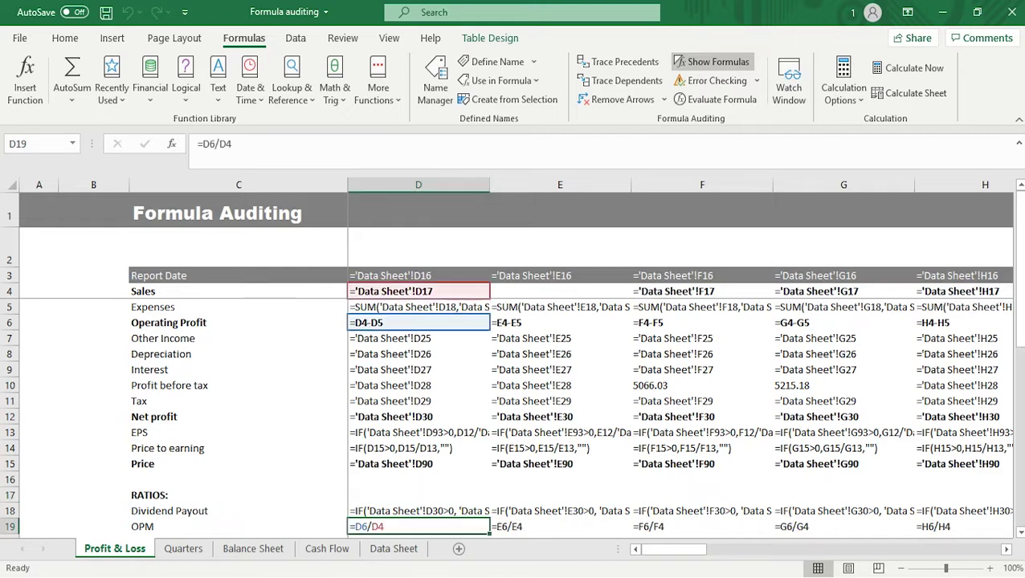
pyautogui.click(559, 526)
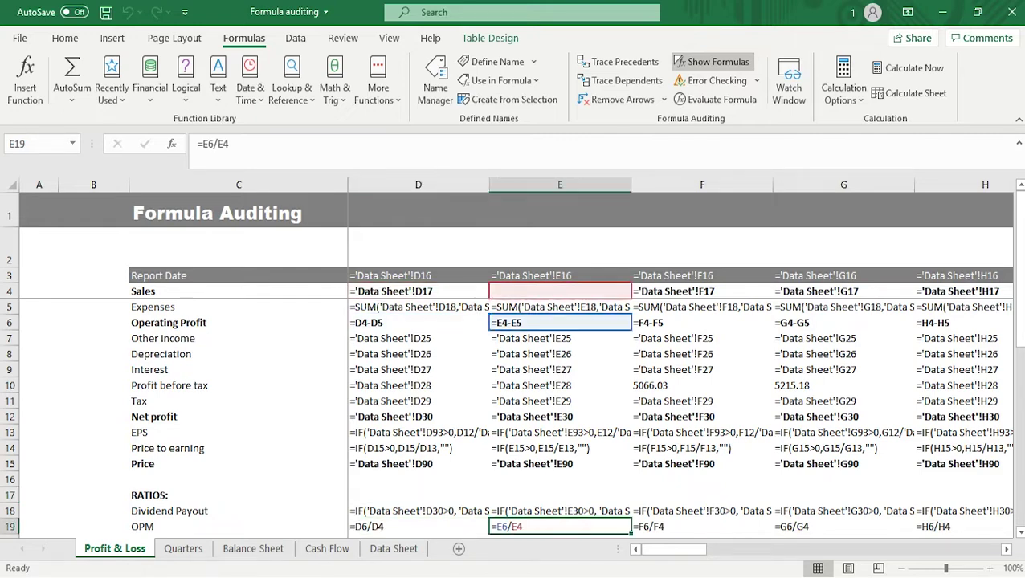
pyautogui.click(701, 527)
pyautogui.doubleClick(843, 527)
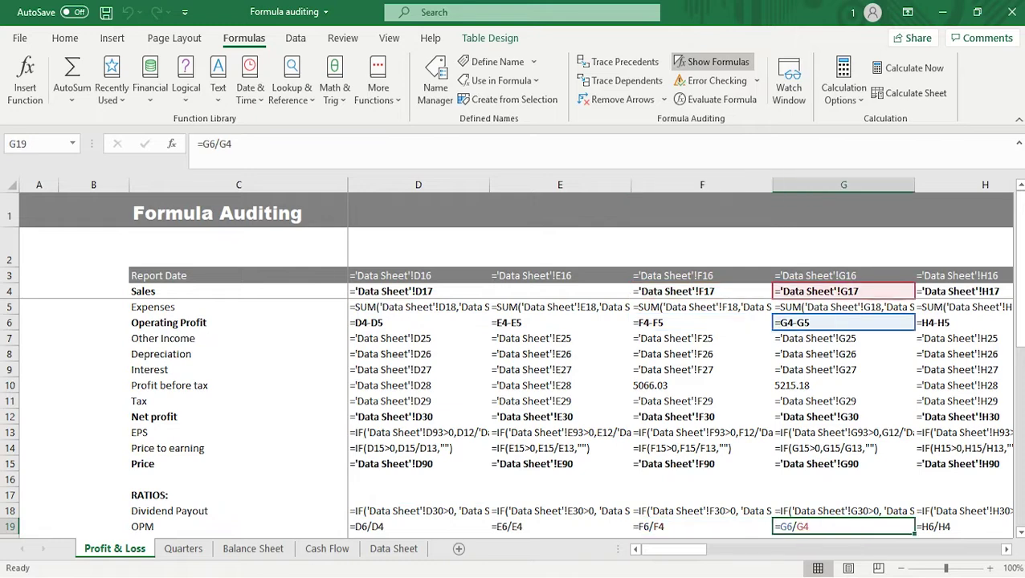
pyautogui.press('Right')
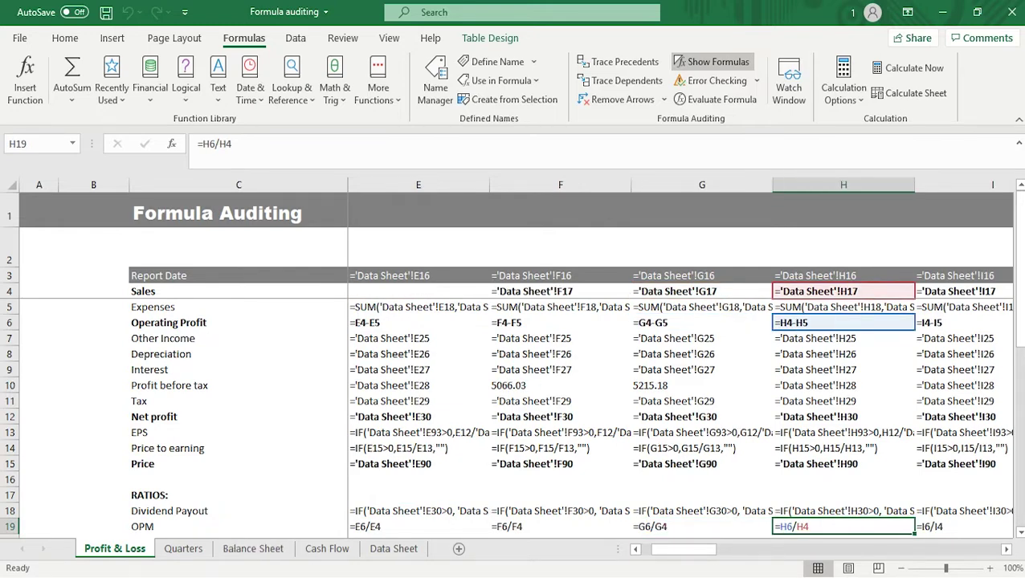
# - Check the consistency of the Profit before tax entries across cells D10 to G10
pyautogui.click(418, 386)
pyautogui.press('Left')
pyautogui.press('Left')
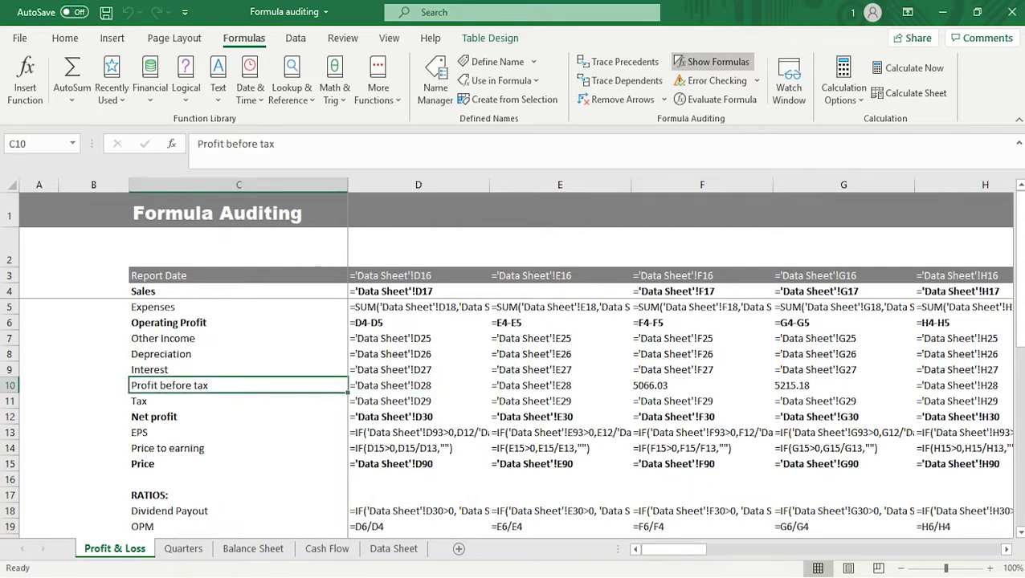
pyautogui.press('Right')
pyautogui.press('Right')
pyautogui.press('Right')
pyautogui.press('Right')
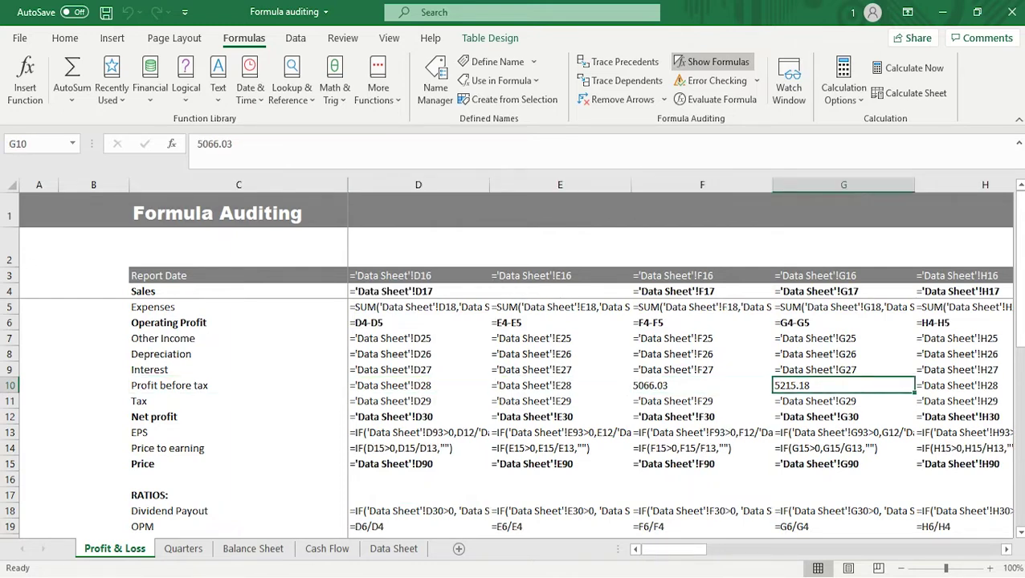
pyautogui.press('Left')
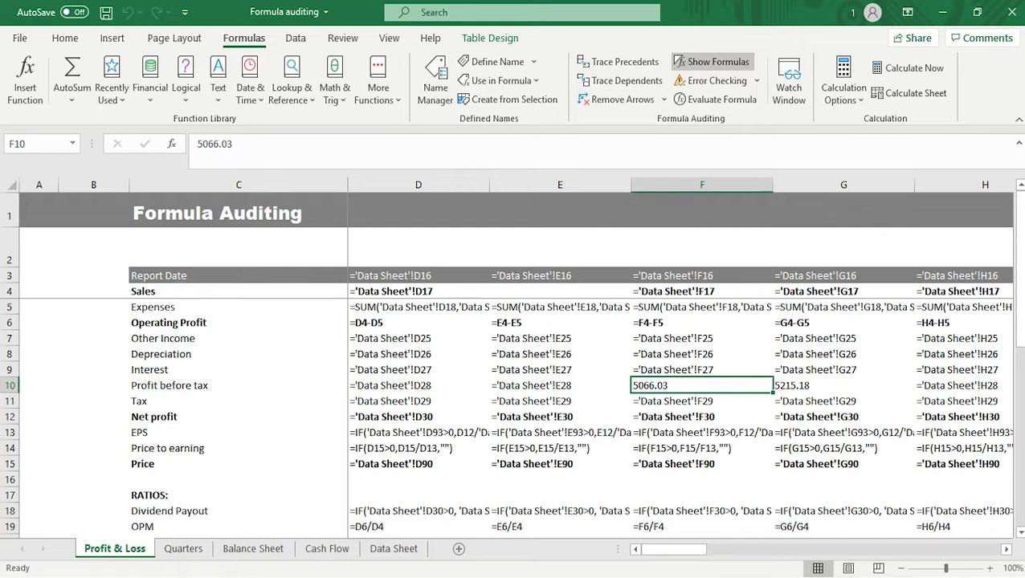
pyautogui.press('Left')
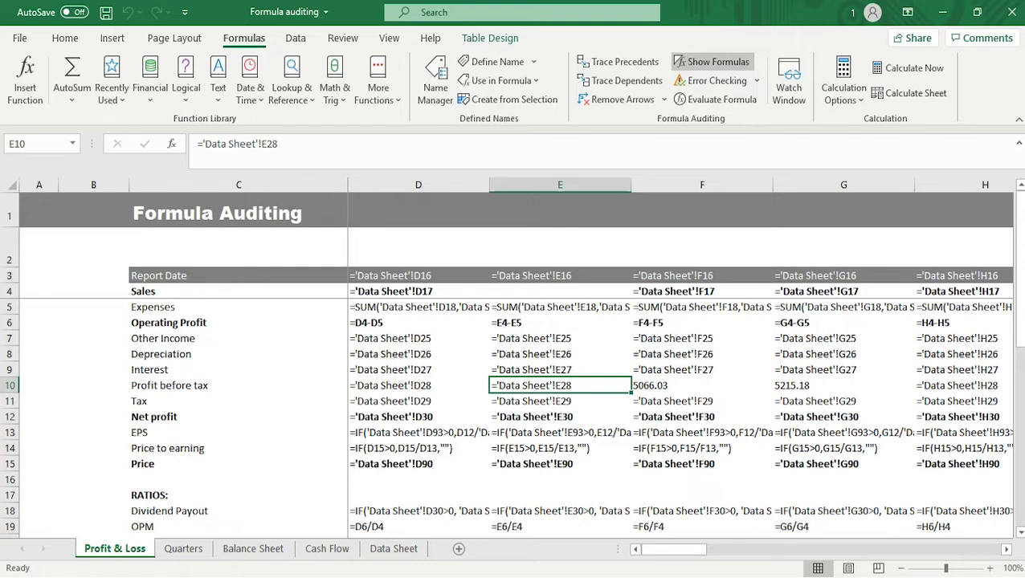
pyautogui.press('Right')
pyautogui.press('Right')
pyautogui.press('Right')
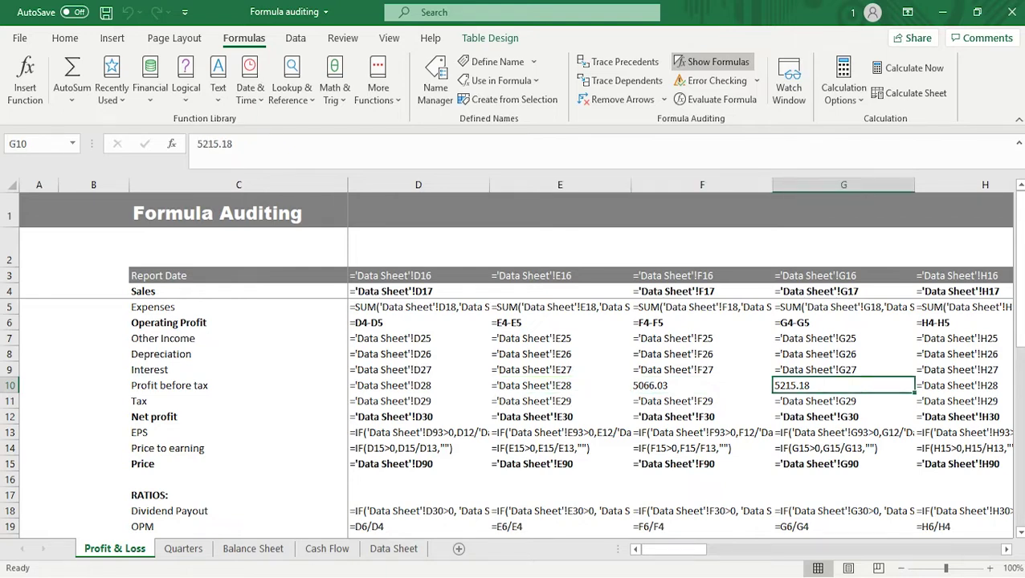
pyautogui.press('Left')
pyautogui.press('Left')
pyautogui.press('Left')
pyautogui.press('Left')
pyautogui.press('Left')
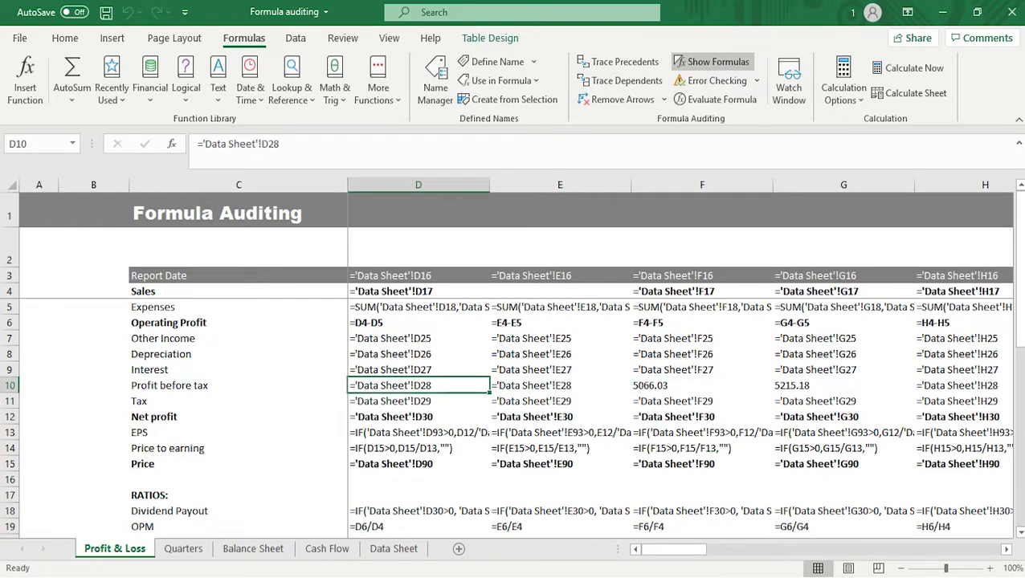
pyautogui.press('Right')
pyautogui.press('Right')
pyautogui.press('Right')
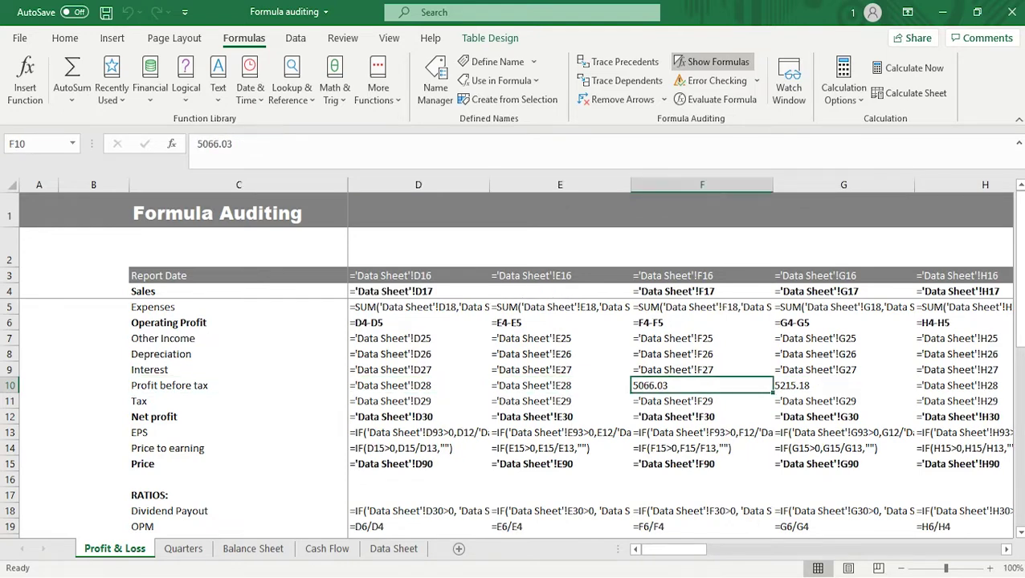
pyautogui.press('Right')
pyautogui.press('Left')
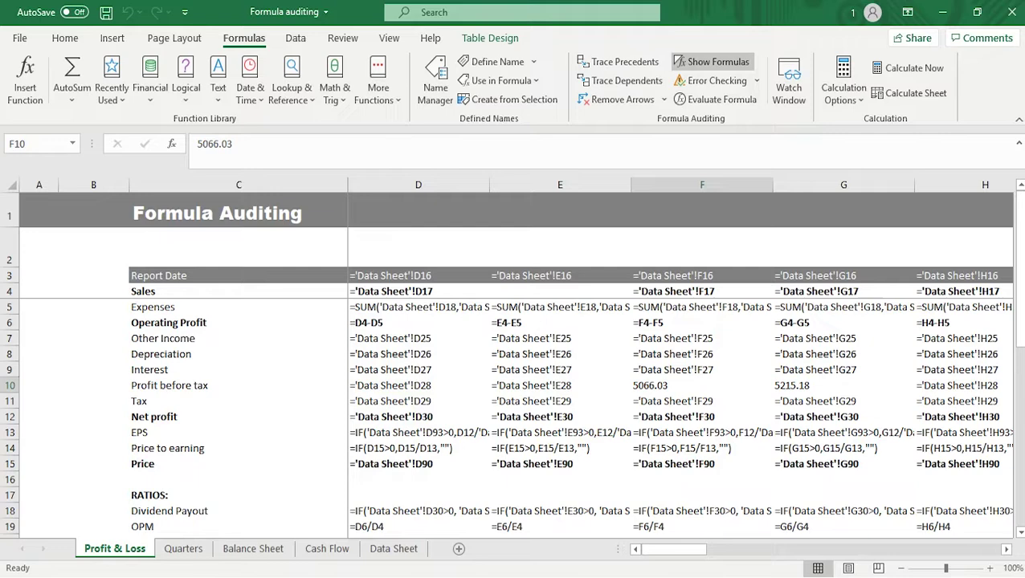
# - Switch the sheet back to showing values and consult the error checker's online help on the 10 YEARS OPM error in J24
pyautogui.hotkey('ctrl', '`')
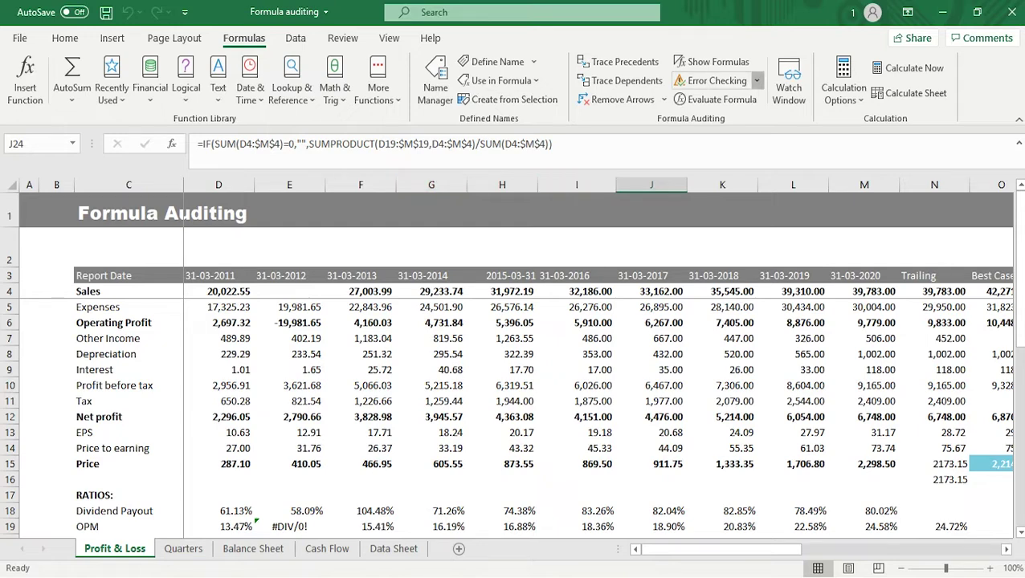
pyautogui.click(756, 80)
pyautogui.click(711, 100)
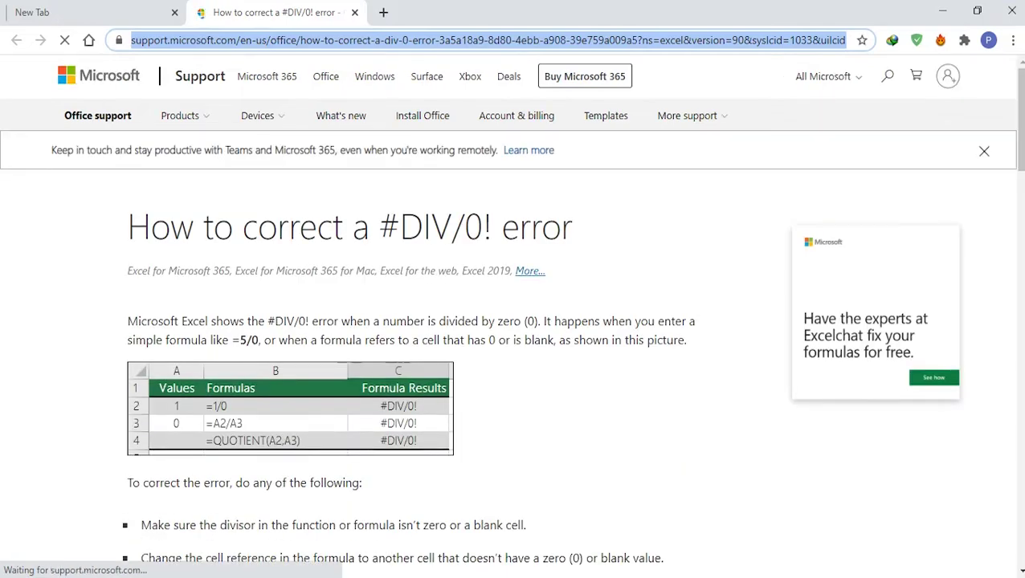
pyautogui.hotkey('alt', 'Tab')
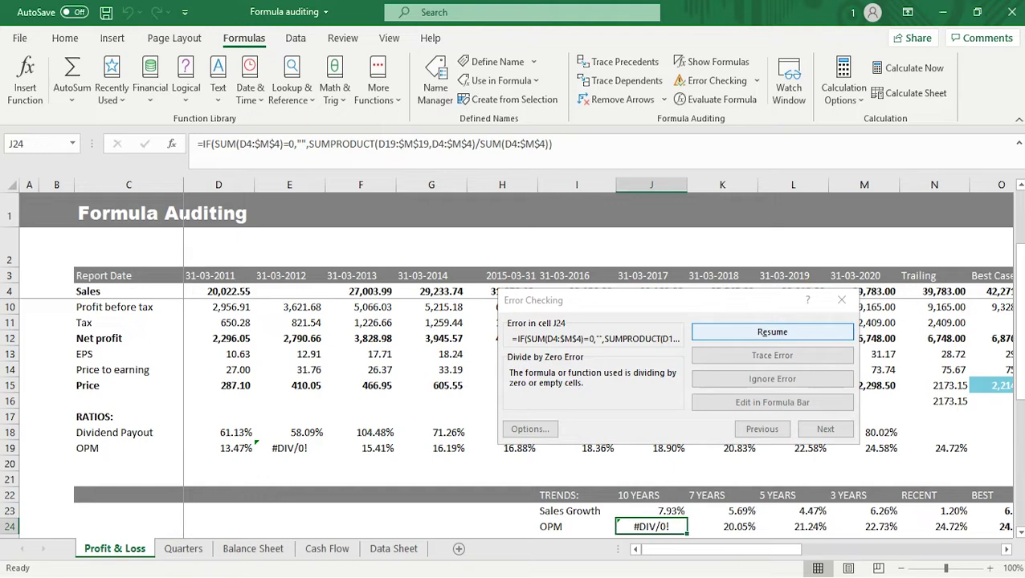
pyautogui.click(771, 331)
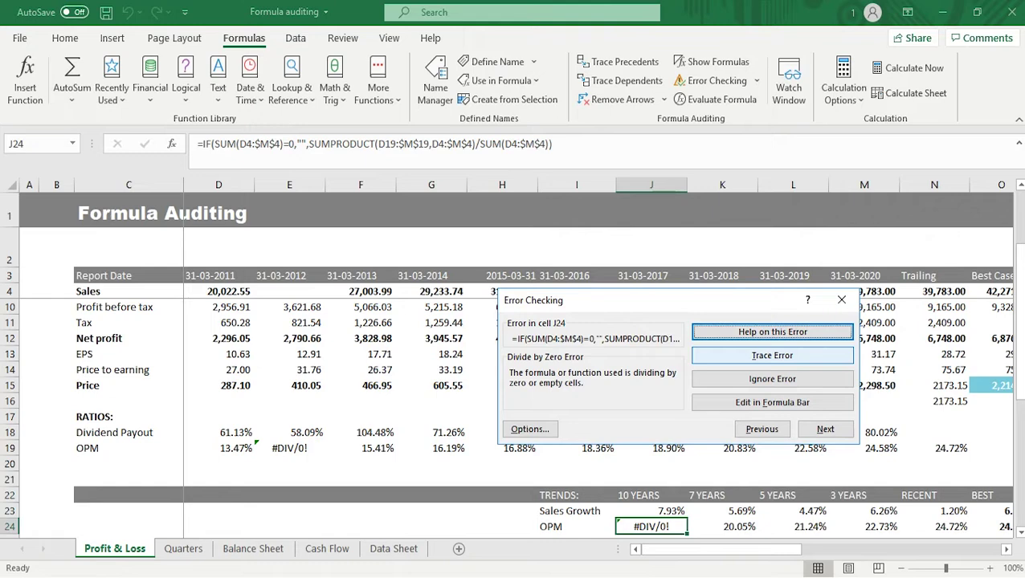
# - Trace the source of the J24 error from the error checker, close the checker and remove the trace arrows
pyautogui.click(771, 355)
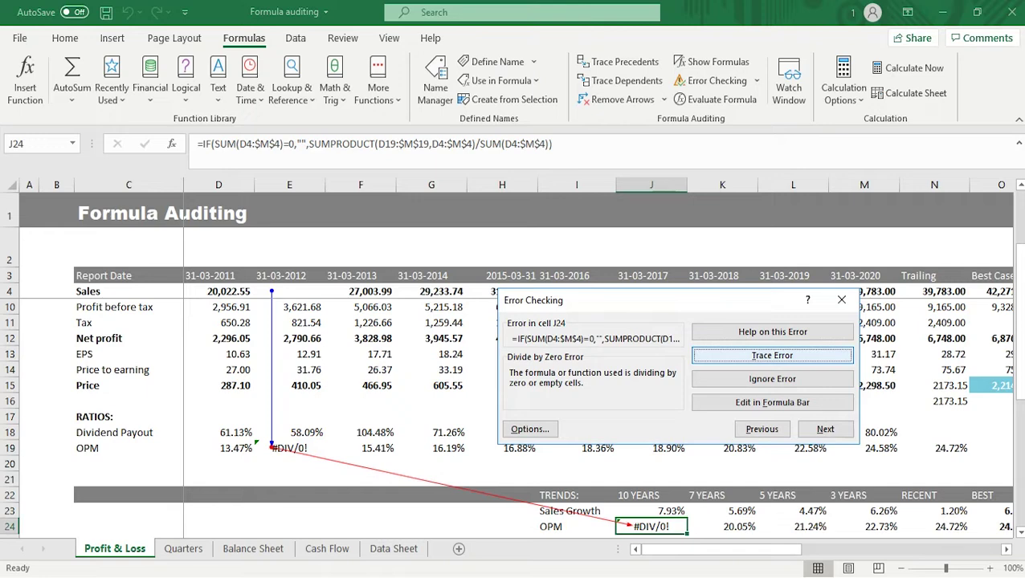
pyautogui.click(771, 355)
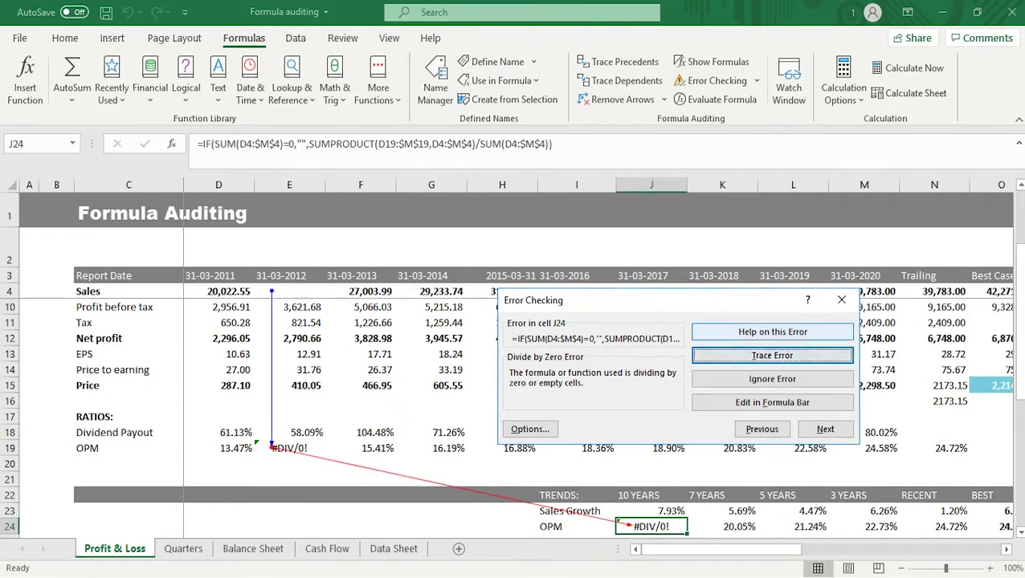
pyautogui.click(841, 300)
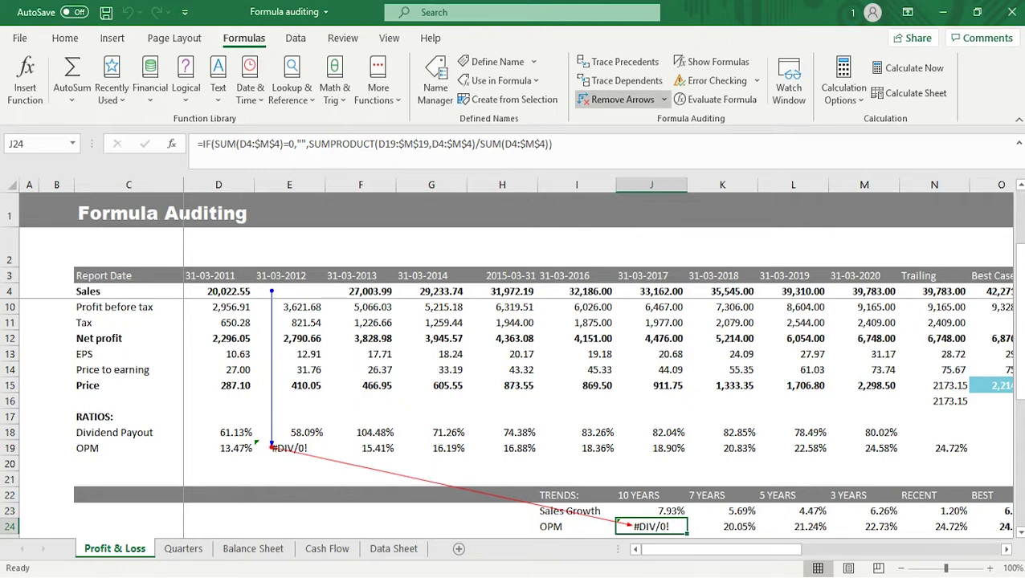
pyautogui.click(623, 99)
# - Run error checking on the OPM cell E19 and evaluate its calculation steps through to the result
pyautogui.click(265, 448)
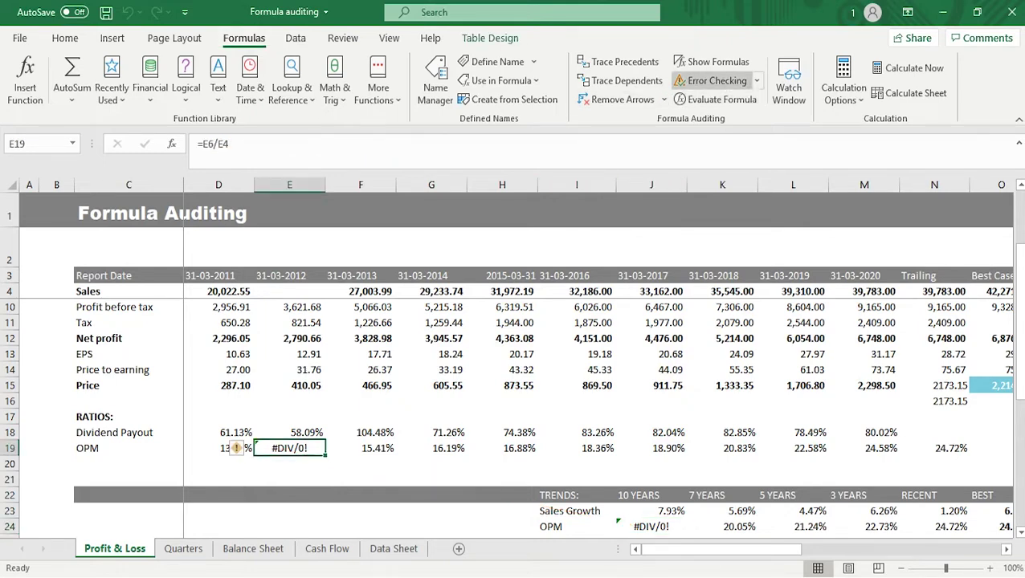
pyautogui.click(756, 80)
pyautogui.click(733, 102)
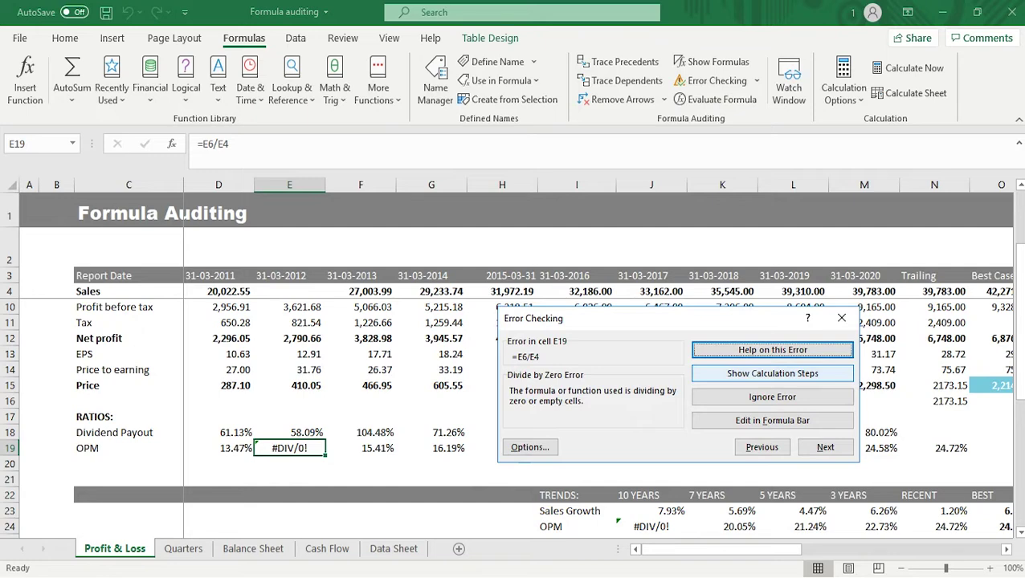
pyautogui.click(772, 374)
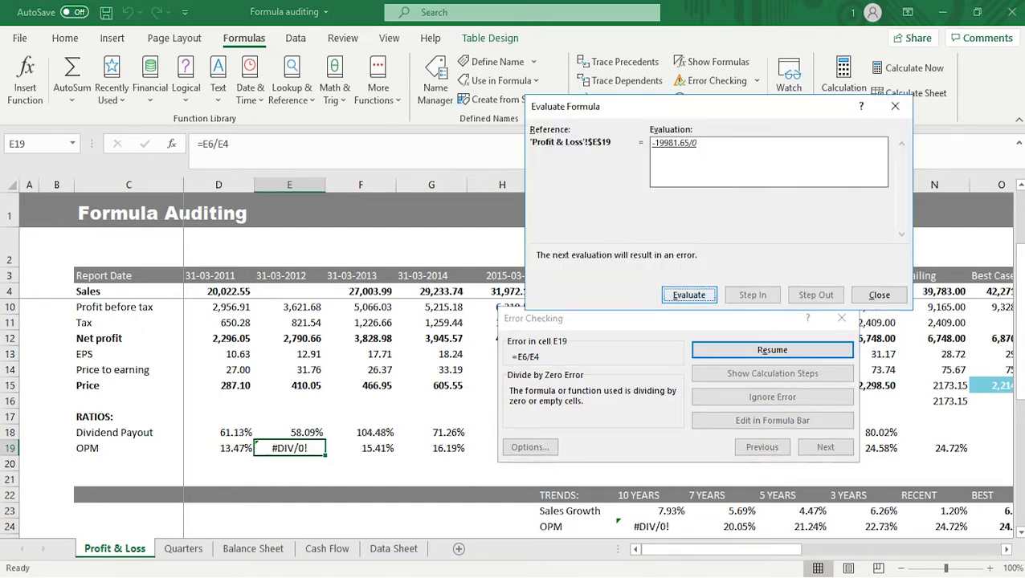
pyautogui.press('Return')
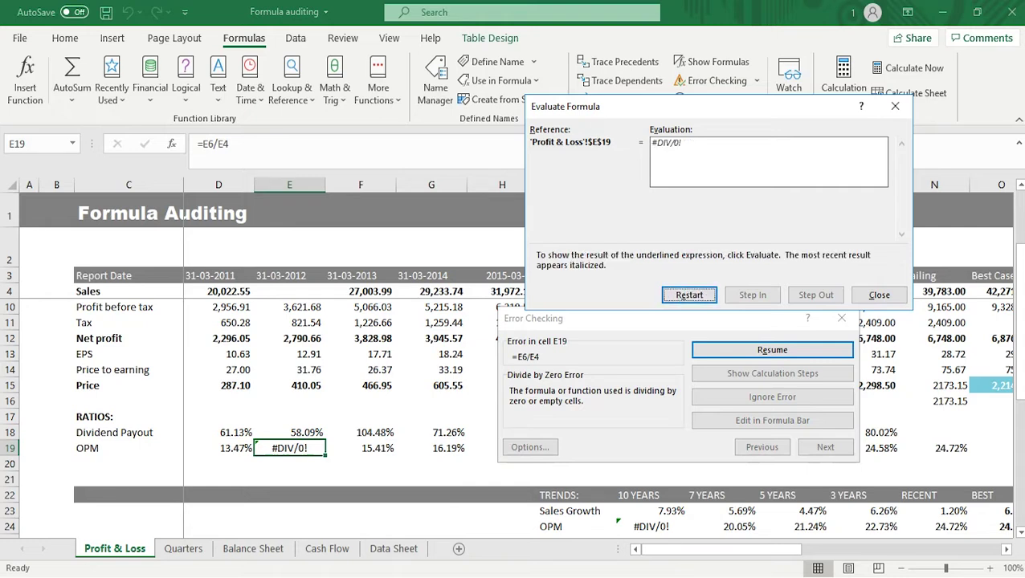
pyautogui.press('Escape')
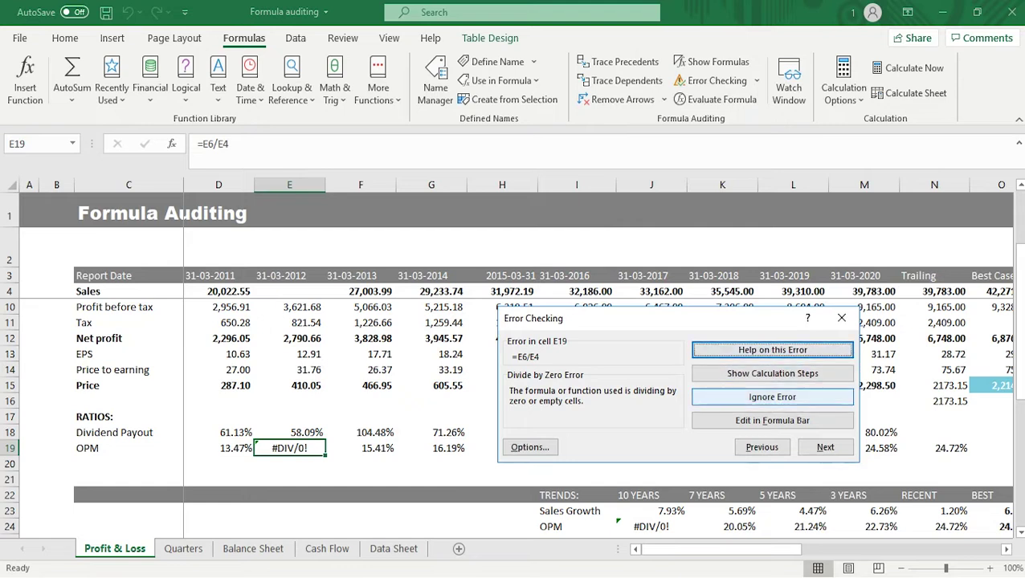
# - Ignore the error in E19, open the J24 formula for editing from the error checker and leave it as is
pyautogui.click(772, 397)
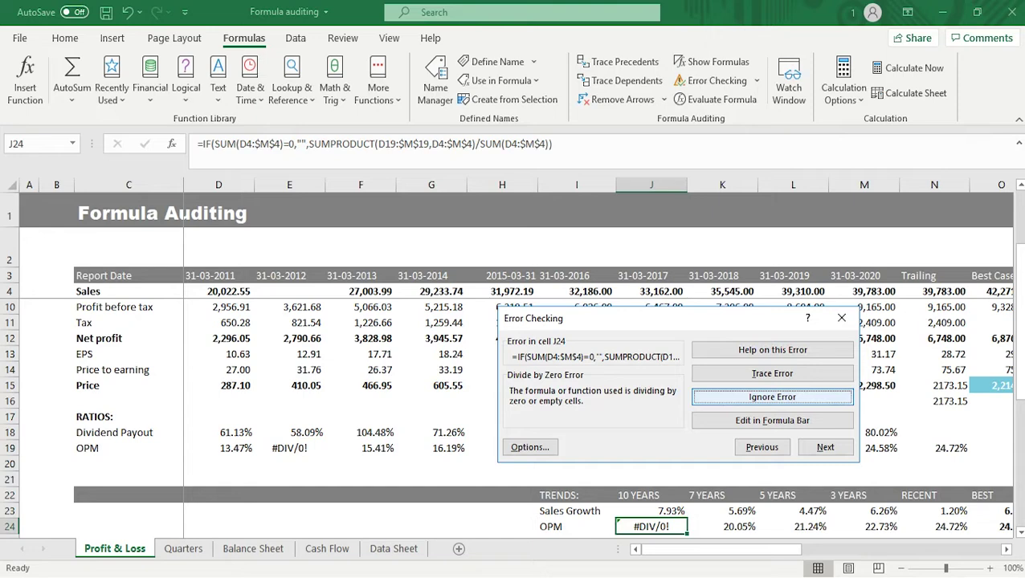
pyautogui.click(772, 420)
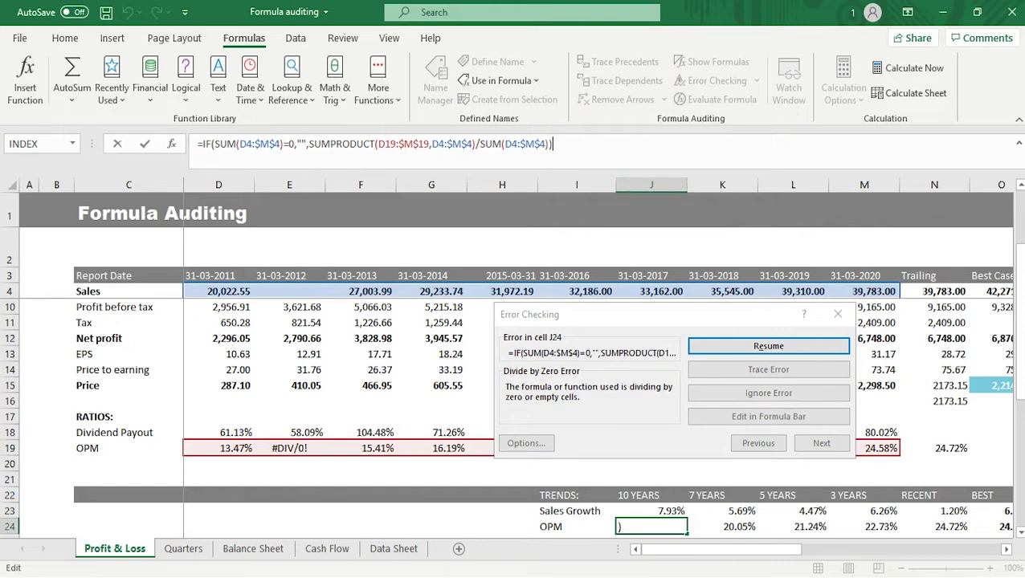
pyautogui.press('Return')
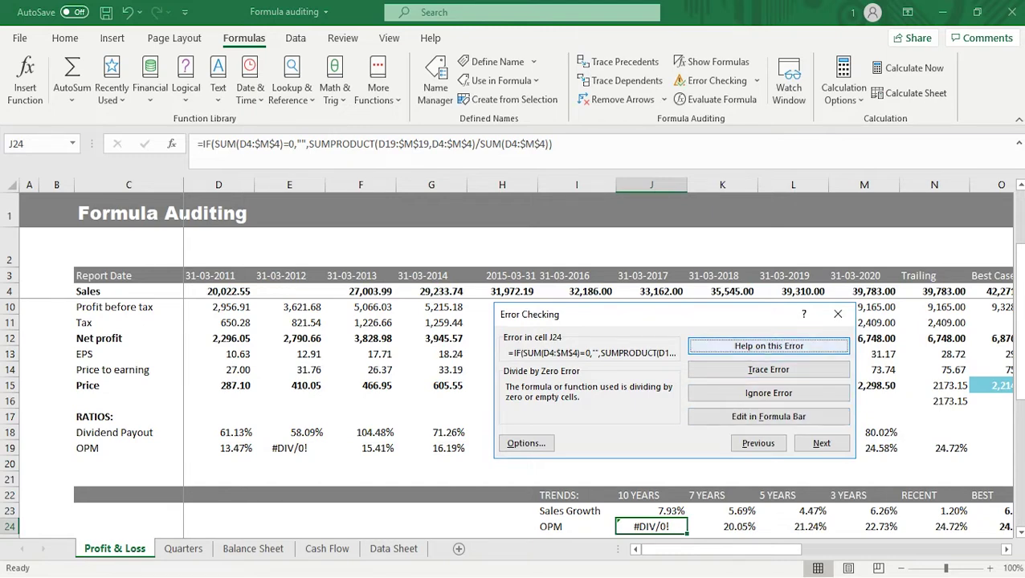
pyautogui.click(838, 314)
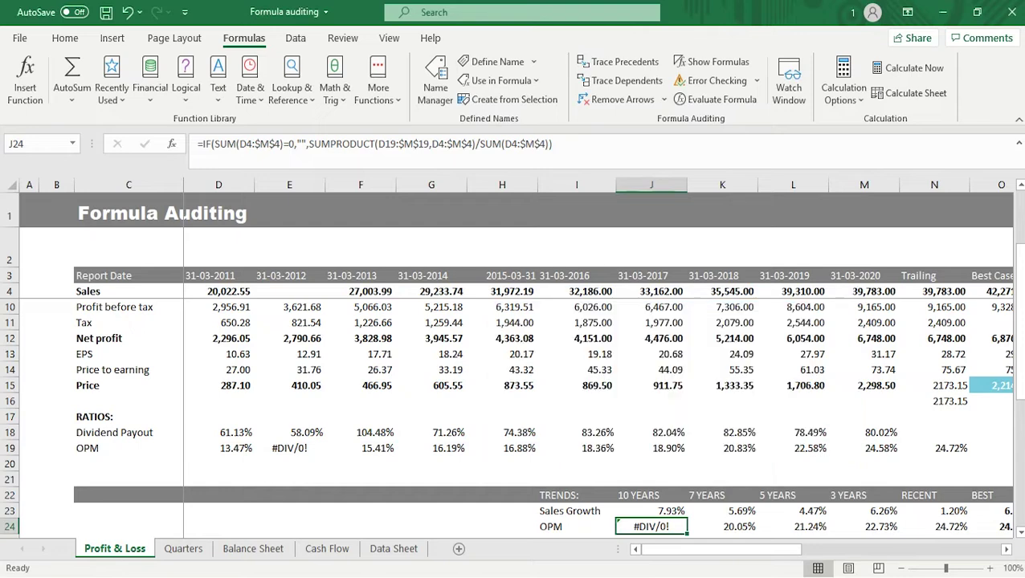
# - Trace the error in the 10 YEARS OPM cell J24 back to its source cells with Trace Error
pyautogui.click(756, 80)
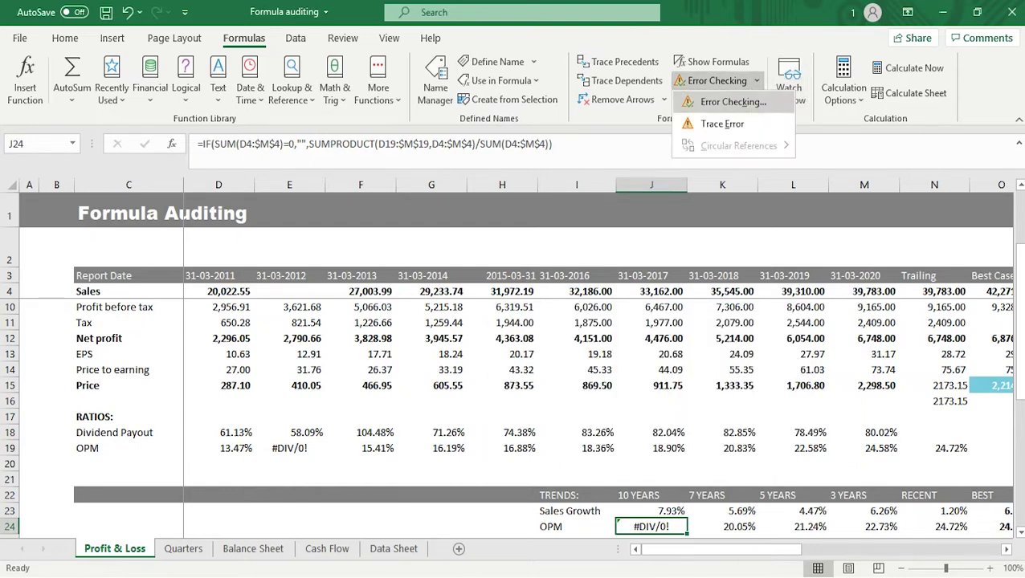
pyautogui.click(722, 123)
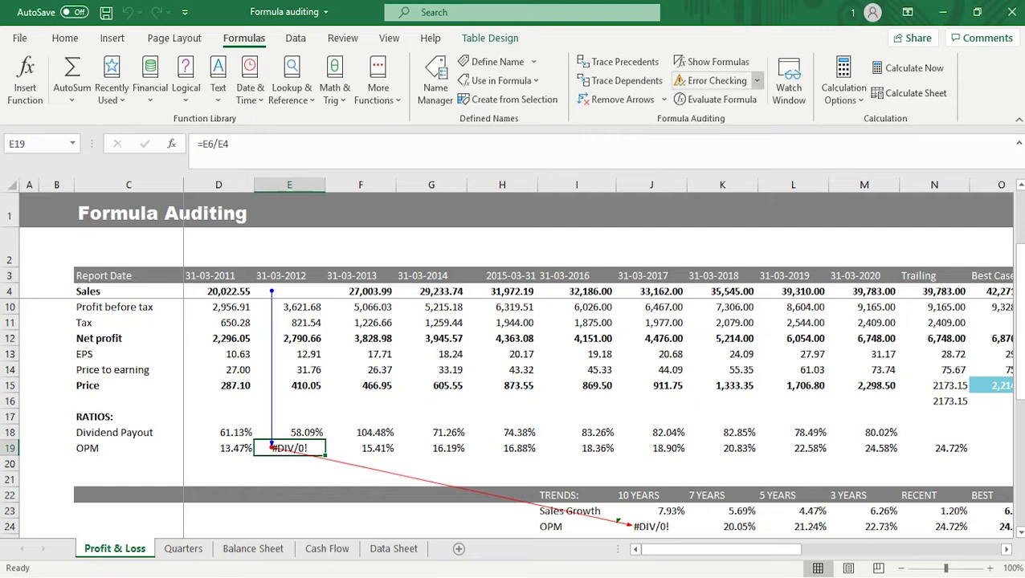
pyautogui.click(755, 80)
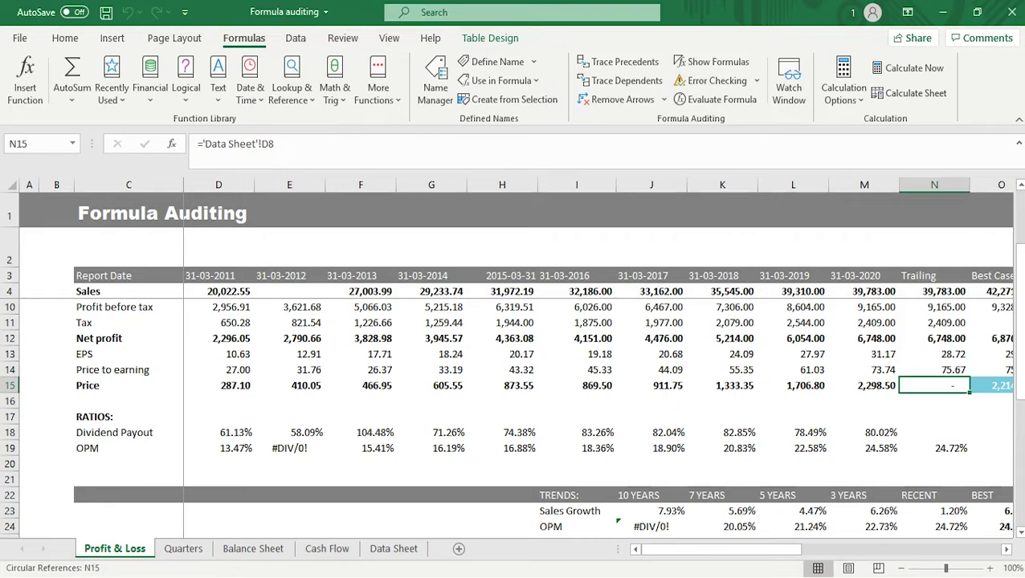
# - List the workbook's circular references and go to the one in cell N15 of Profit & Loss
pyautogui.click(722, 210)
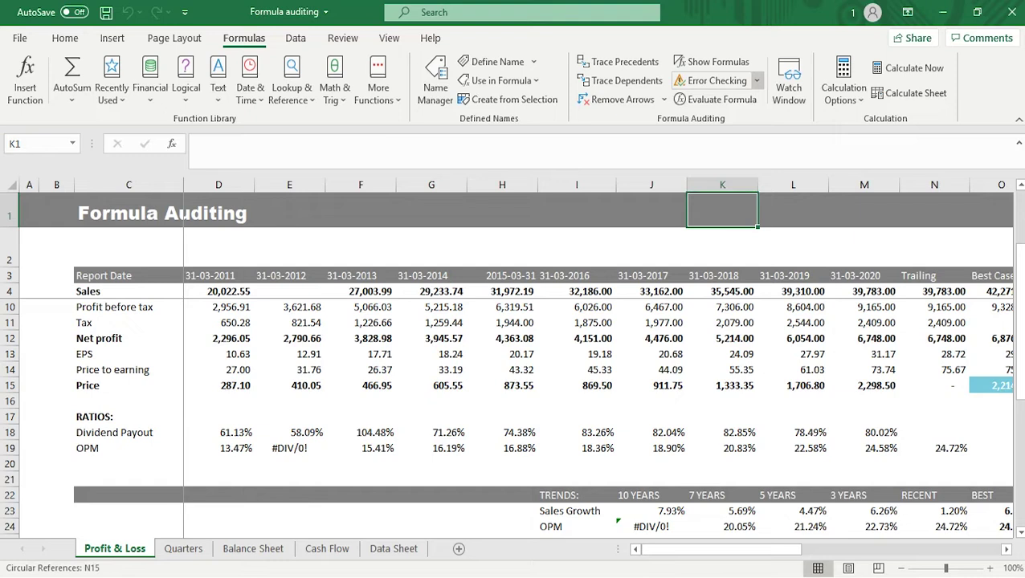
pyautogui.click(756, 80)
pyautogui.moveTo(739, 145)
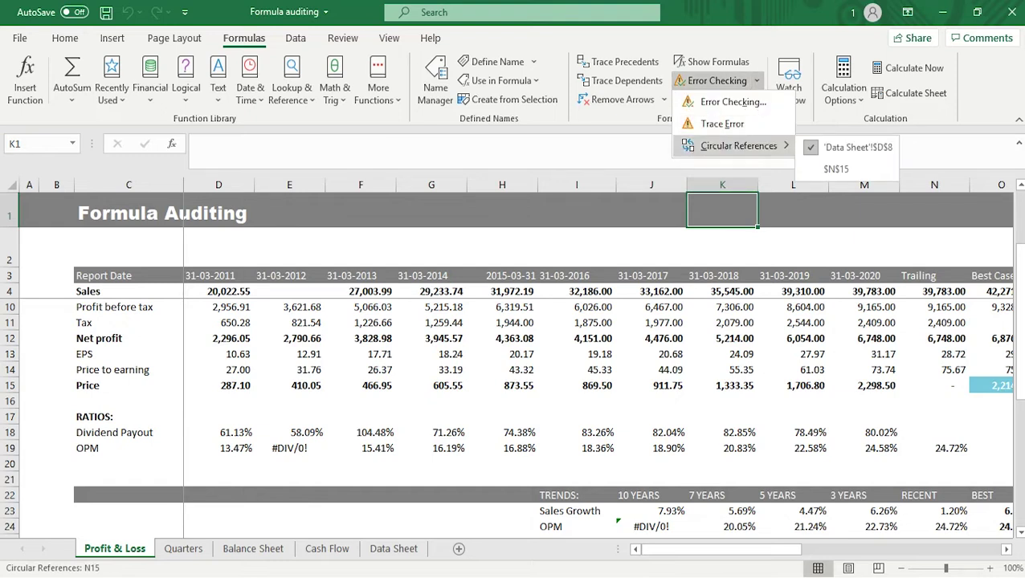
pyautogui.click(835, 169)
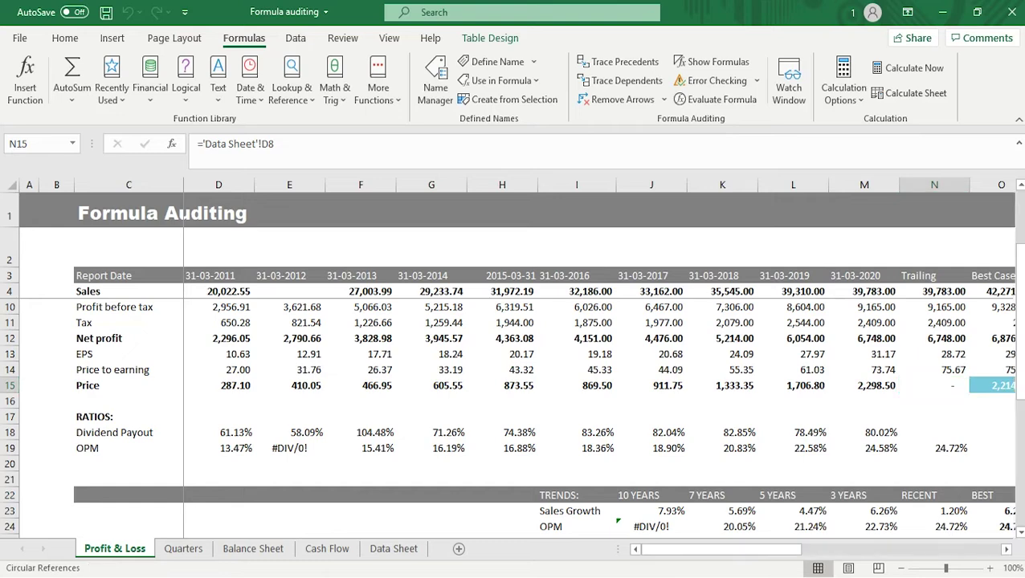
# - Follow the circular reference back and forth between N15 on Profit & Loss and D8 on the Data Sheet
pyautogui.hotkey('ctrl', '[')
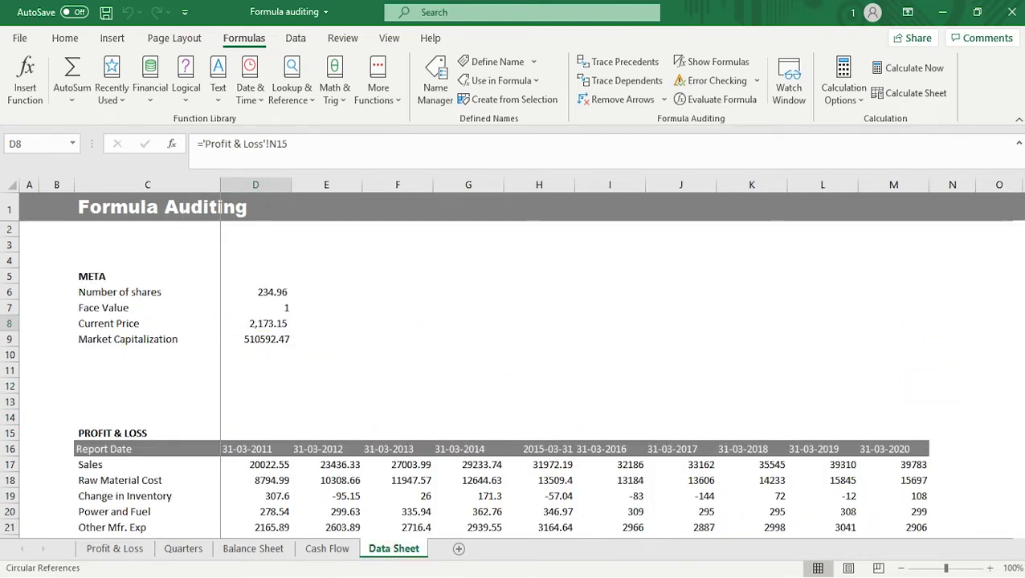
pyautogui.hotkey('ctrl', '[')
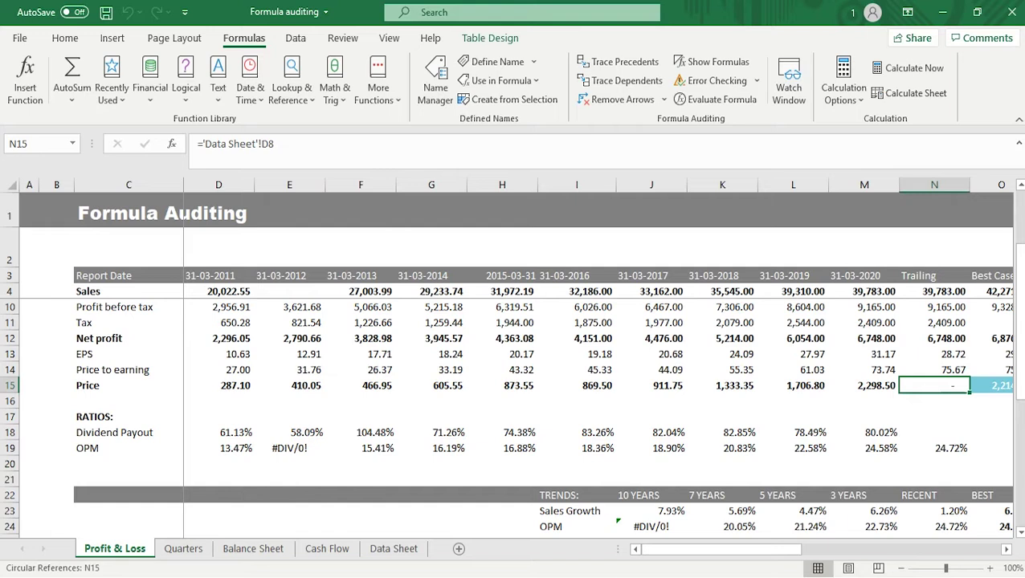
pyautogui.hotkey('ctrl', '[')
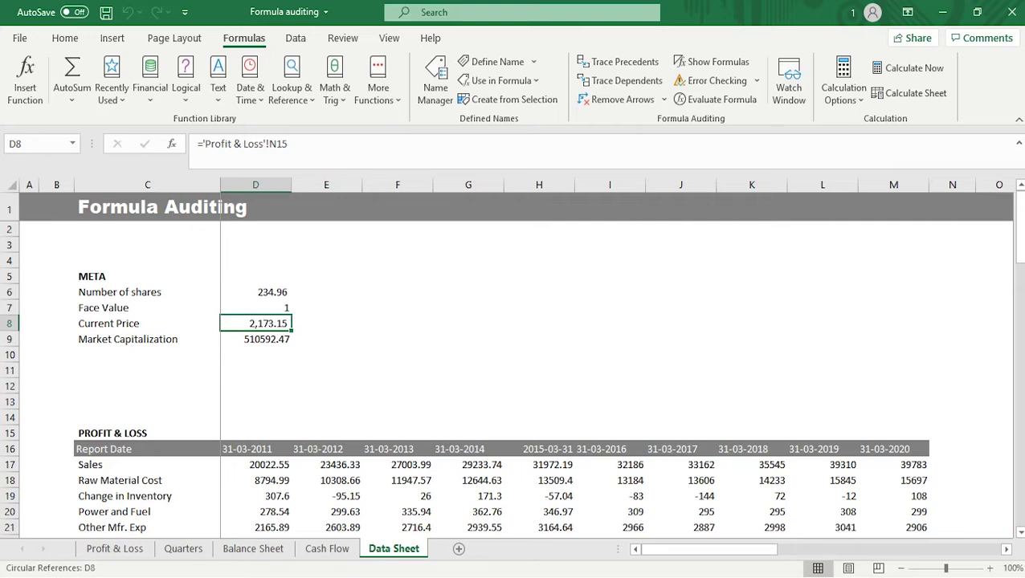
# - Enter UPDATE as the name for cell G1 on the Data Sheet
pyautogui.click(468, 206)
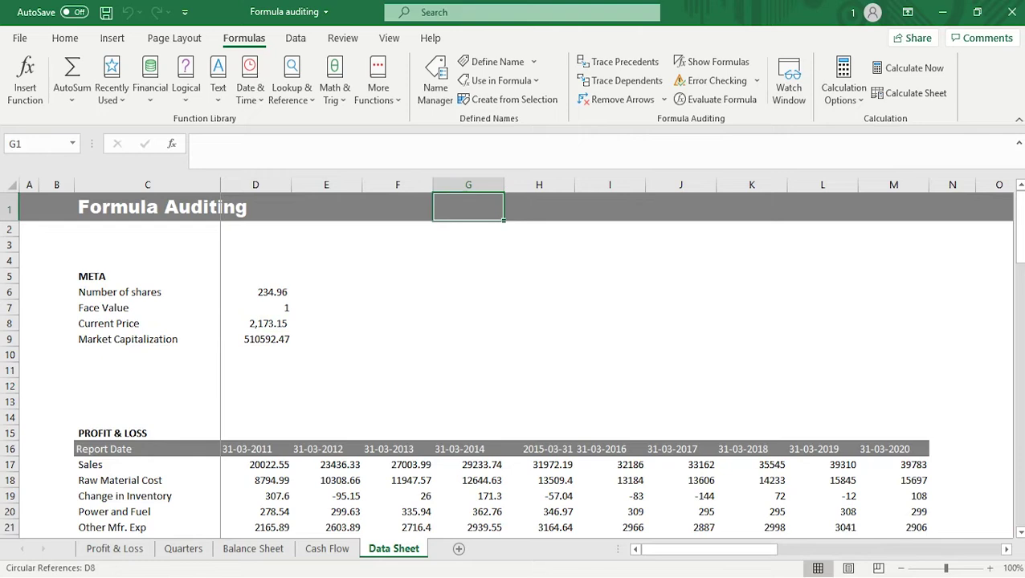
pyautogui.write('UPDATE')
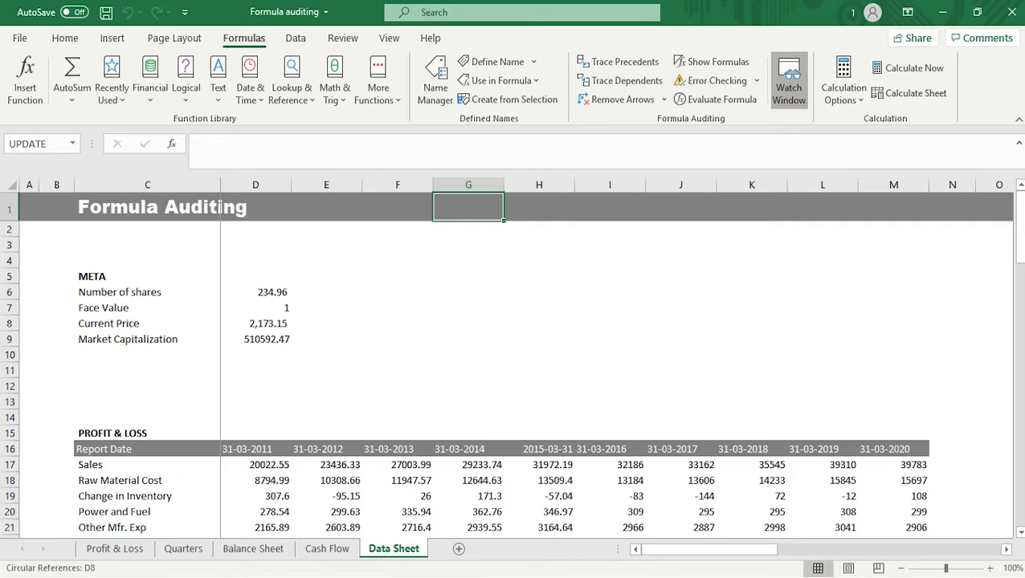
# - Open the Watch Window and add a watch on the Current Price cell D8 of the Data Sheet
pyautogui.click(788, 80)
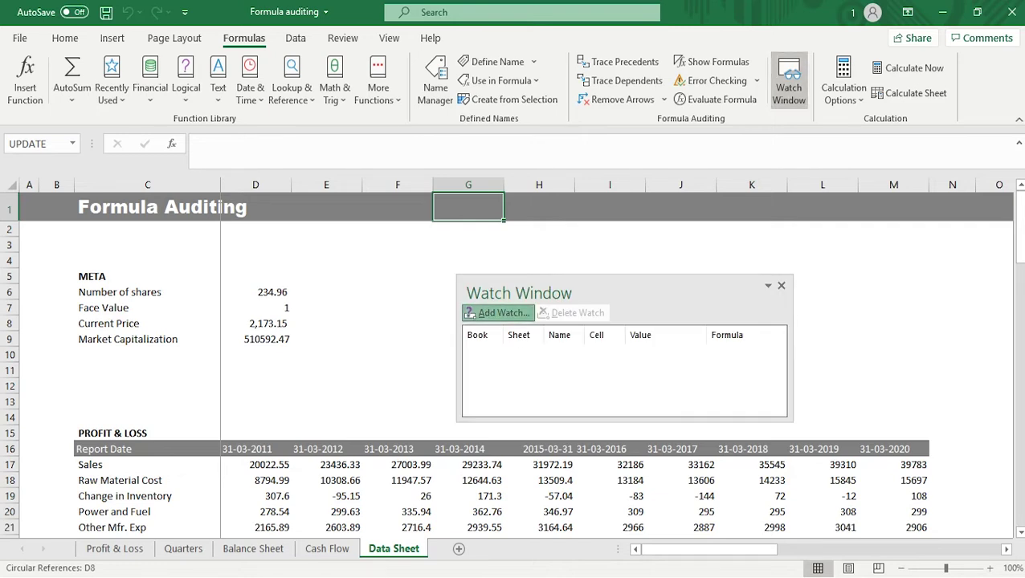
pyautogui.click(498, 313)
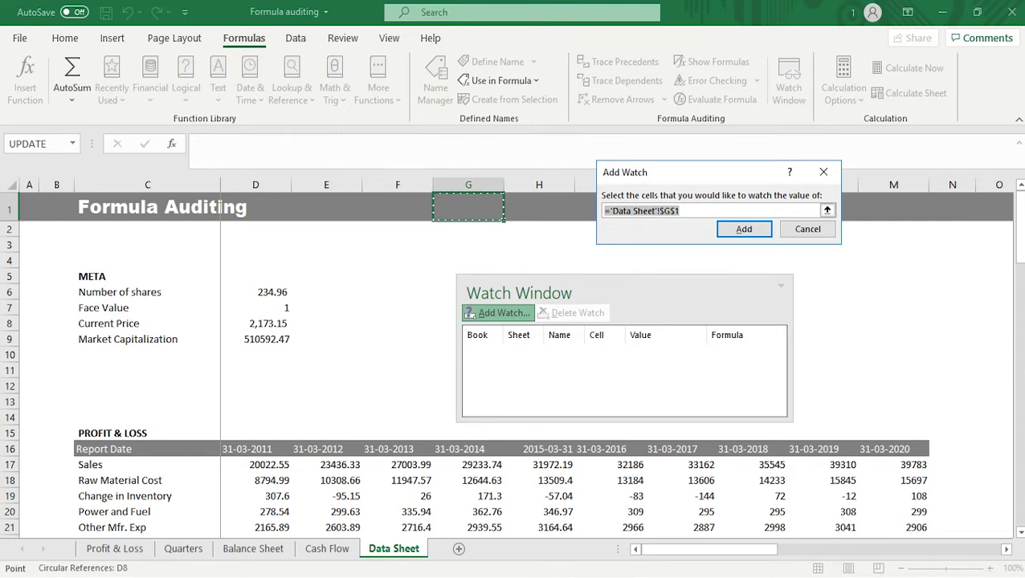
pyautogui.click(255, 323)
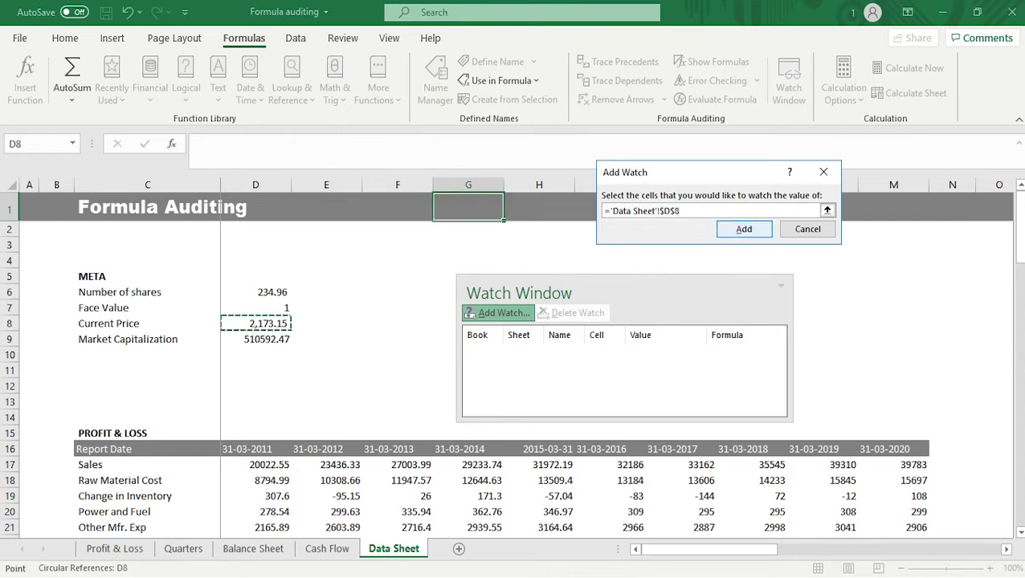
pyautogui.click(744, 229)
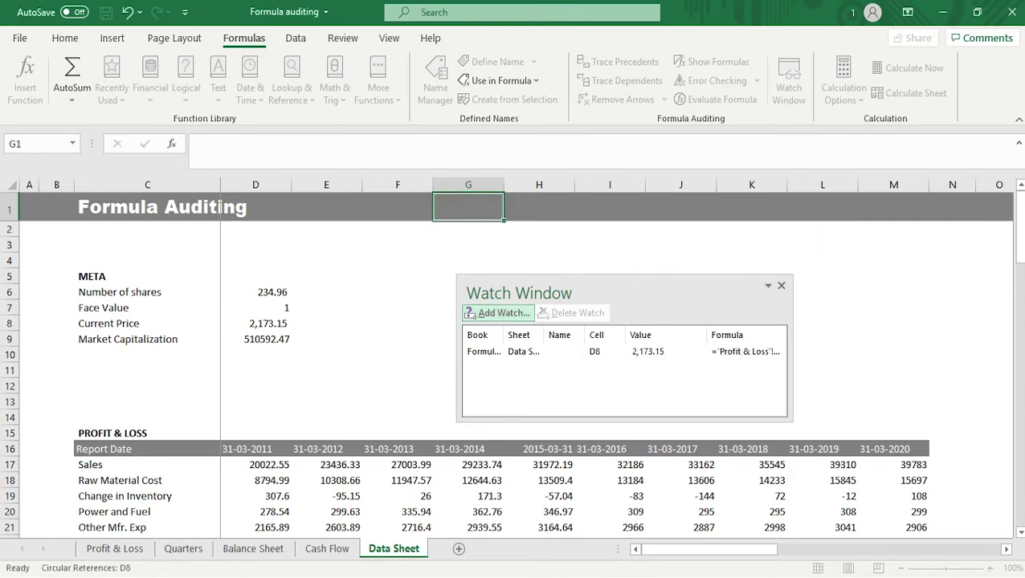
pyautogui.click(327, 386)
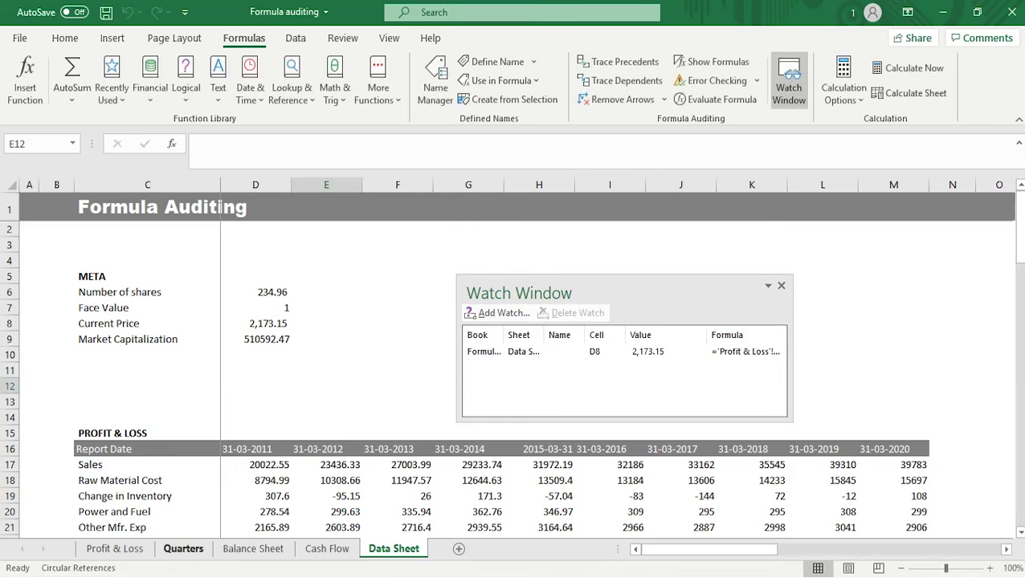
# - Go to the Profit & Loss sheet and dock the Watch Window above the formula bar, clear of the table
pyautogui.click(183, 549)
pyautogui.click(114, 549)
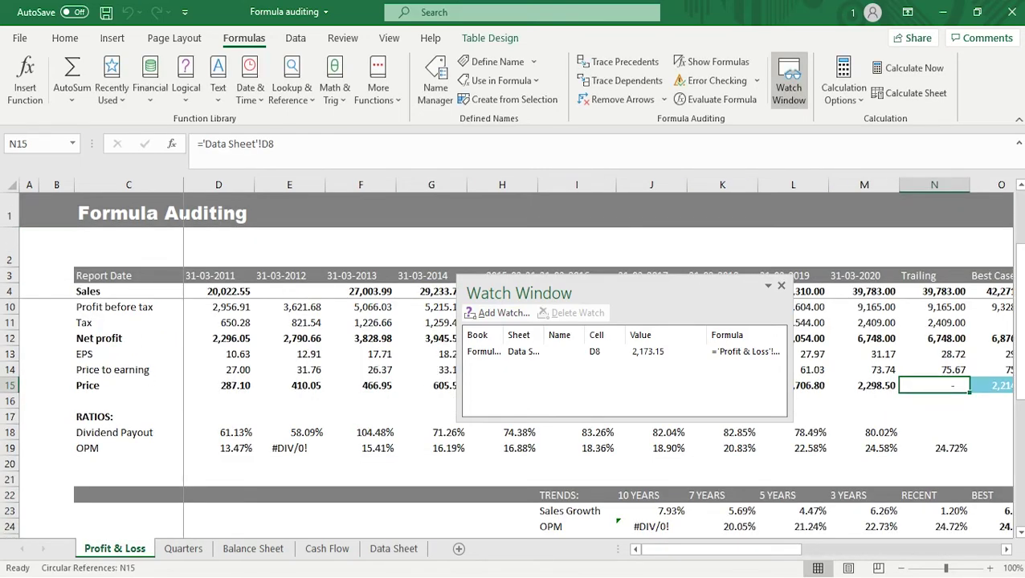
pyautogui.moveTo(610, 293); pyautogui.dragTo(784, 236)
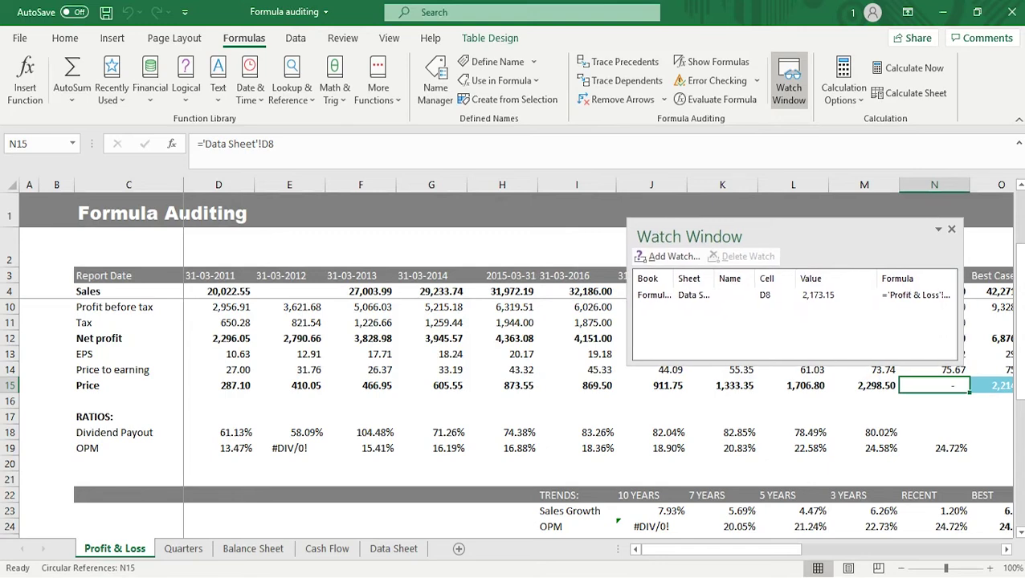
pyautogui.moveTo(723, 235); pyautogui.dragTo(562, 128)
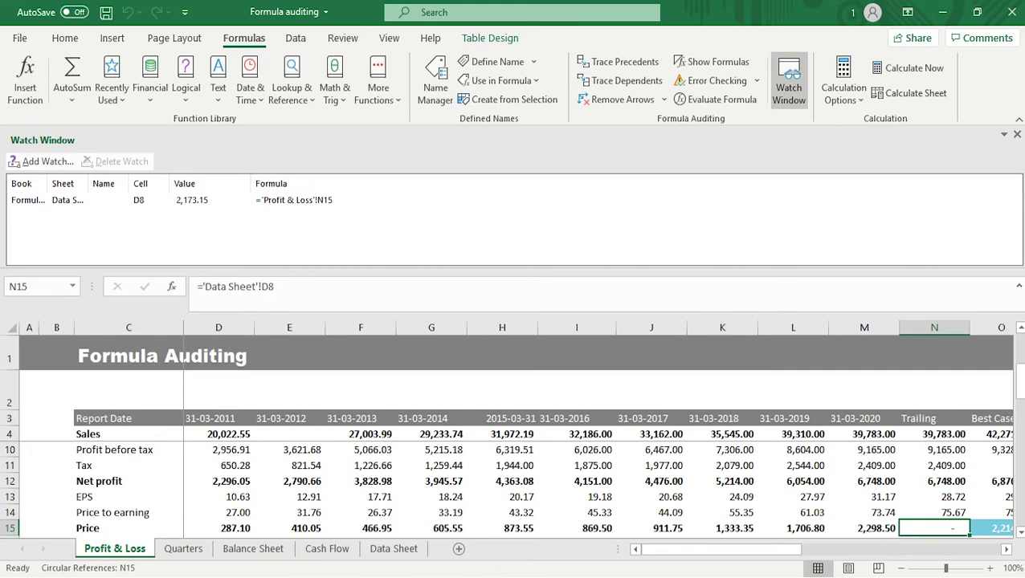
pyautogui.click(361, 450)
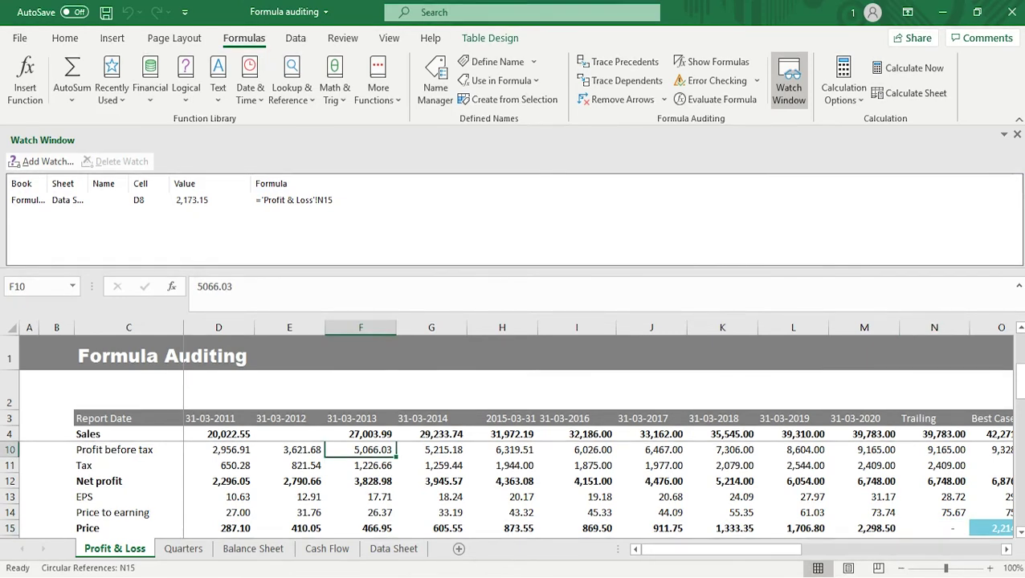
pyautogui.click(432, 450)
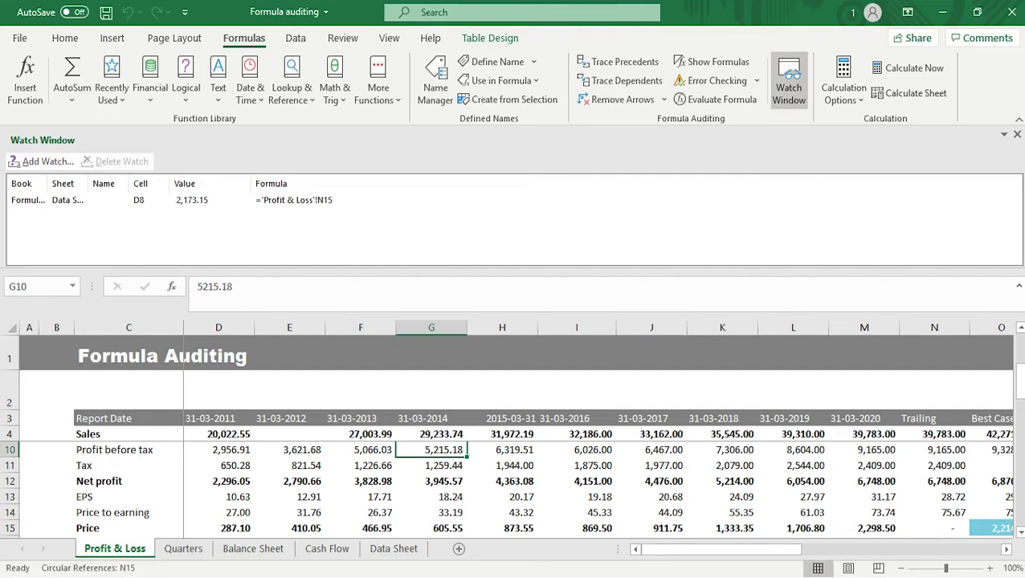
# - Delete the watch on cell D8 and close the Watch Window
pyautogui.click(192, 200)
pyautogui.click(121, 162)
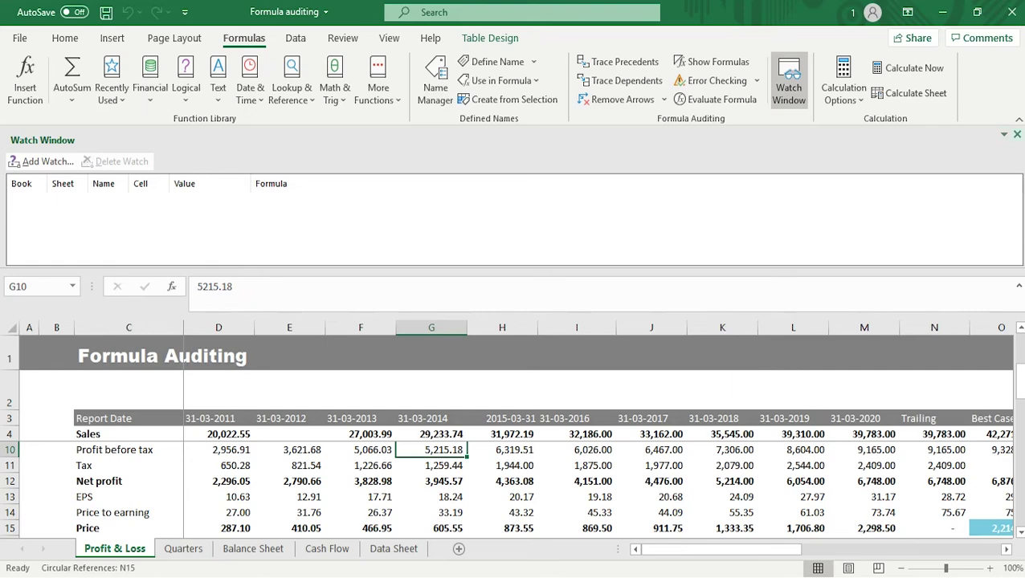
pyautogui.click(1016, 134)
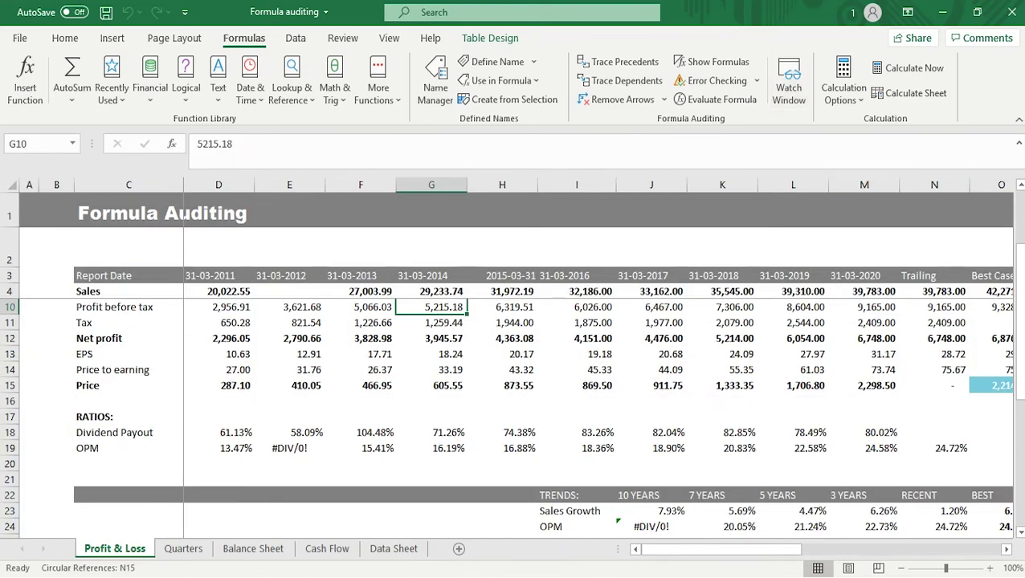